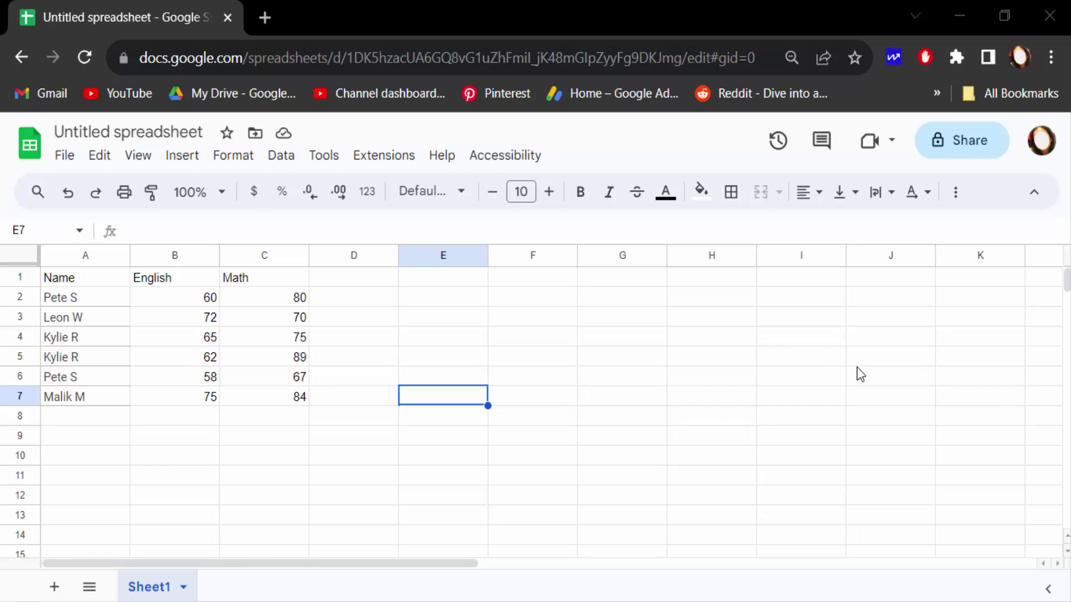
Select the name, English and Math score table (A1:C7) and insert a chart from it
click(211, 381)
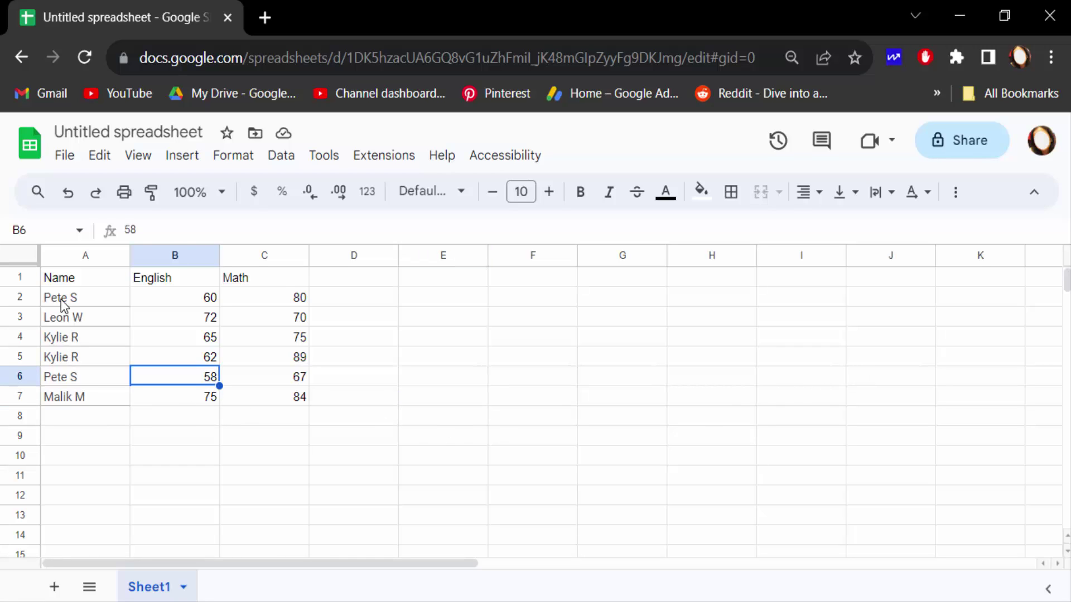
drag(61, 305, 84, 395)
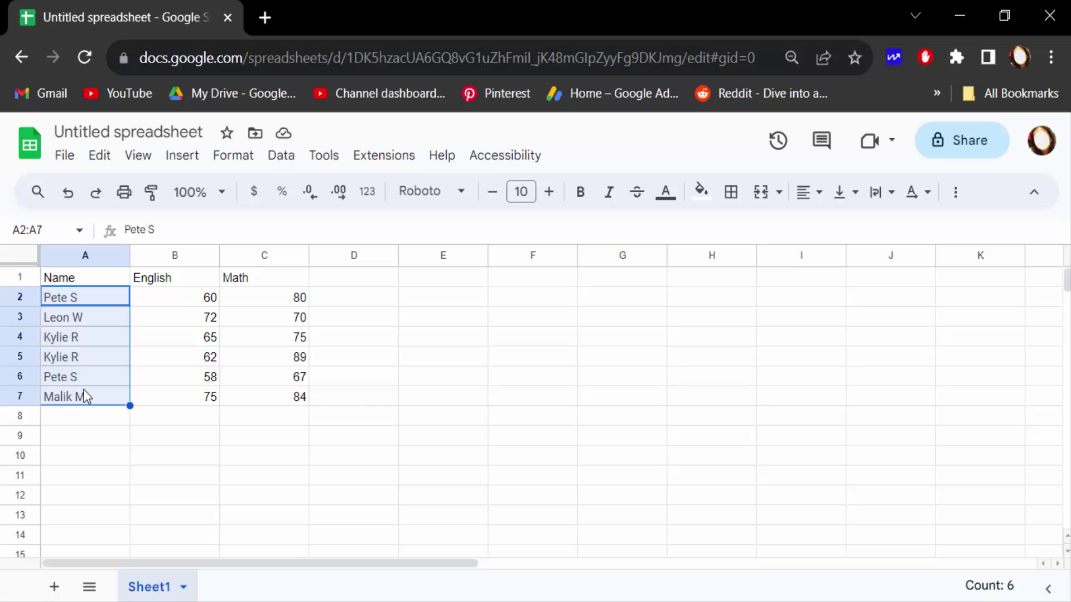
drag(192, 296, 212, 397)
drag(266, 281, 279, 396)
click(238, 405)
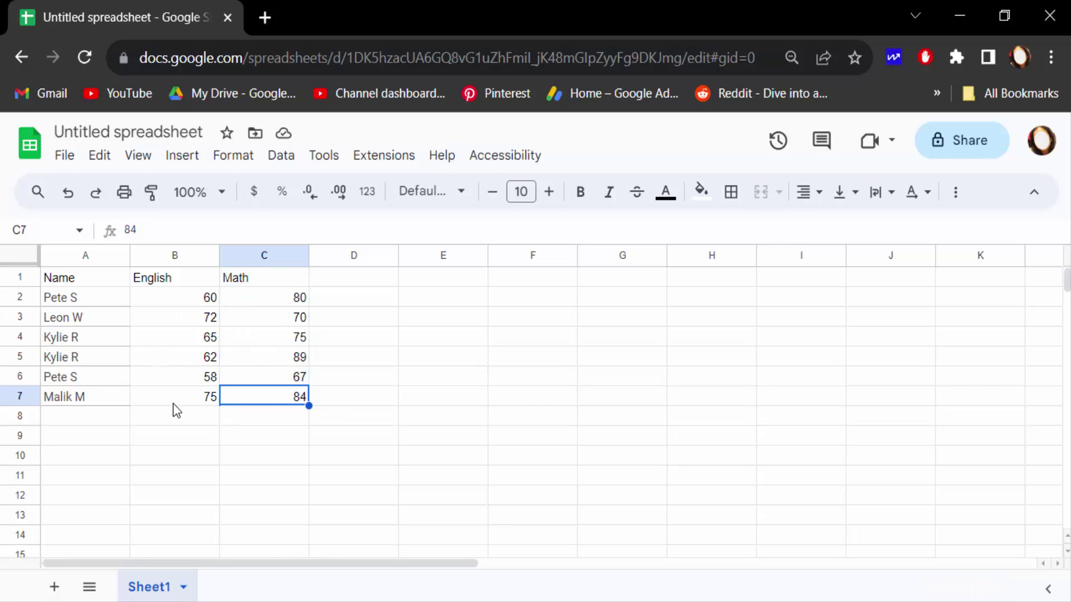
click(311, 400)
drag(302, 402, 172, 359)
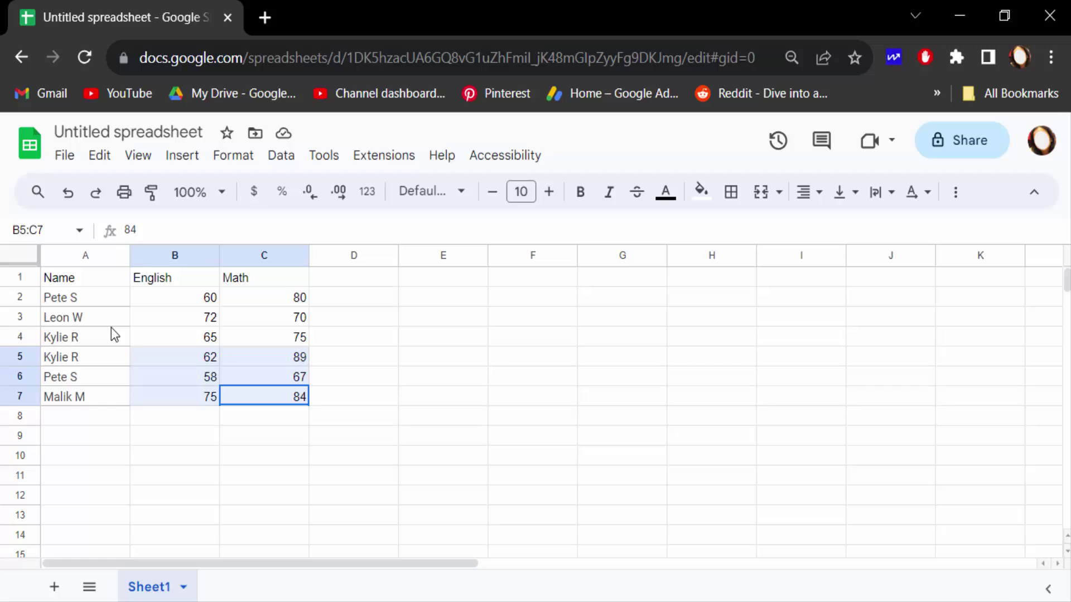
drag(111, 327, 65, 281)
click(956, 192)
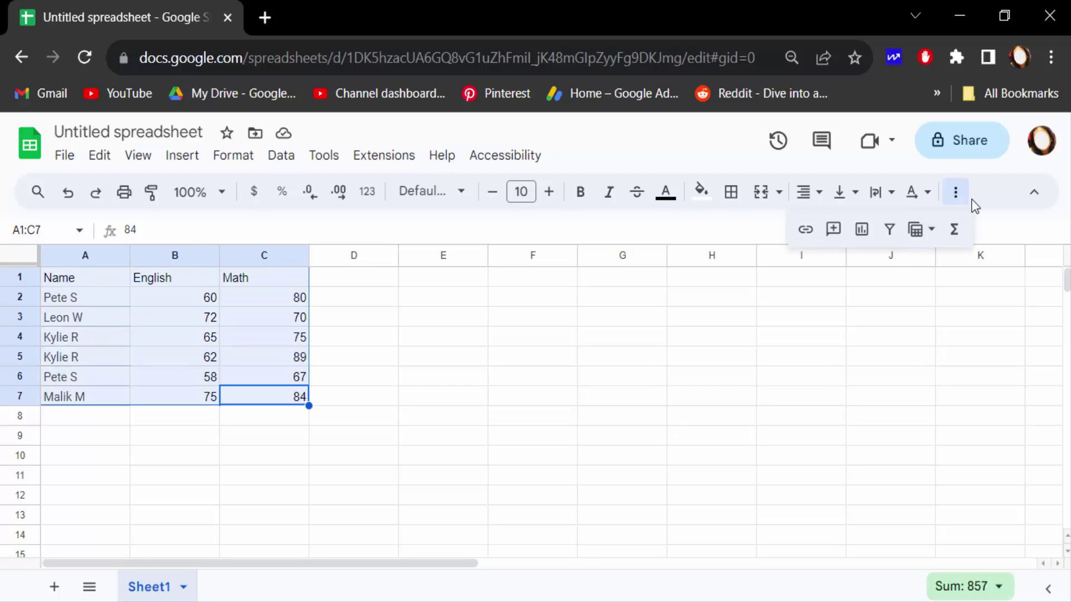
click(861, 229)
scroll(561, 385, down, 3)
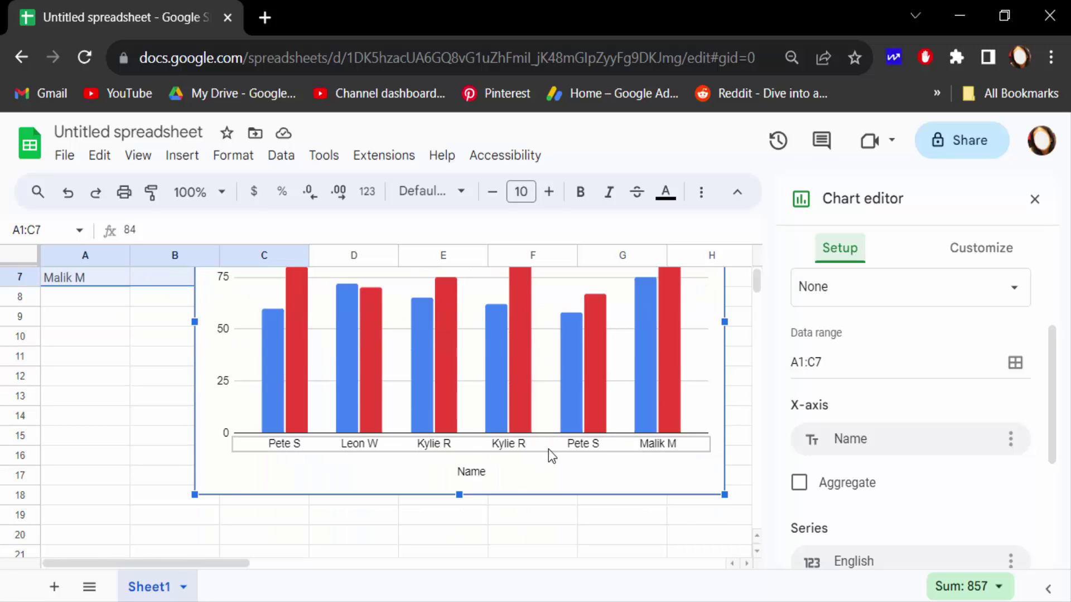
scroll(289, 466, up, 2)
scroll(247, 477, up, 2)
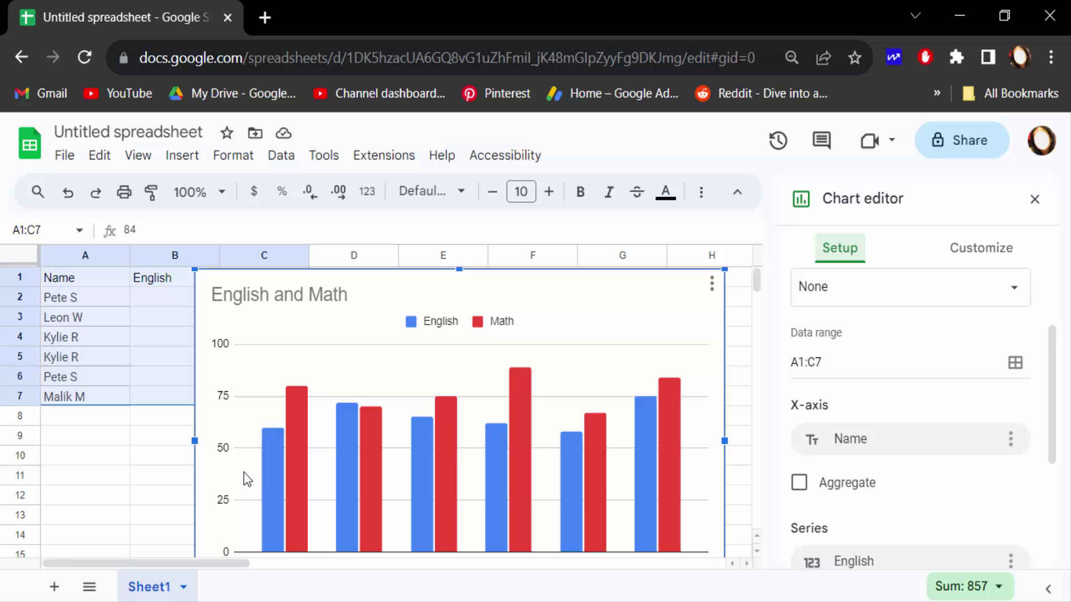
scroll(256, 426, down, 2)
scroll(262, 441, up, 2)
scroll(358, 500, down, 2)
scroll(565, 455, up, 2)
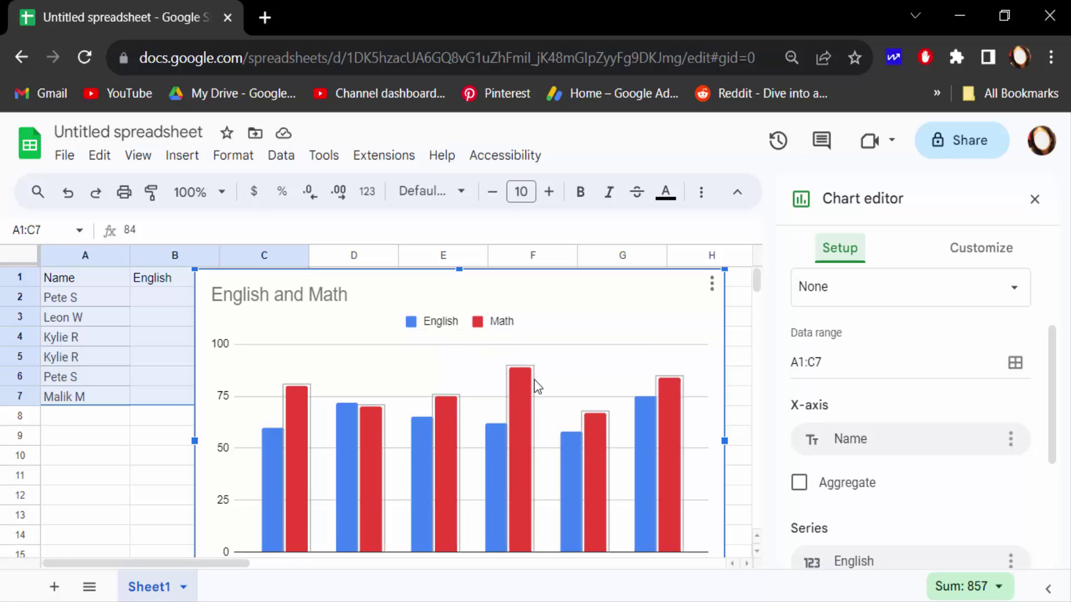
Replace the chart title with 'numbers of class 12' and select the title text
click(527, 397)
double_click(287, 305)
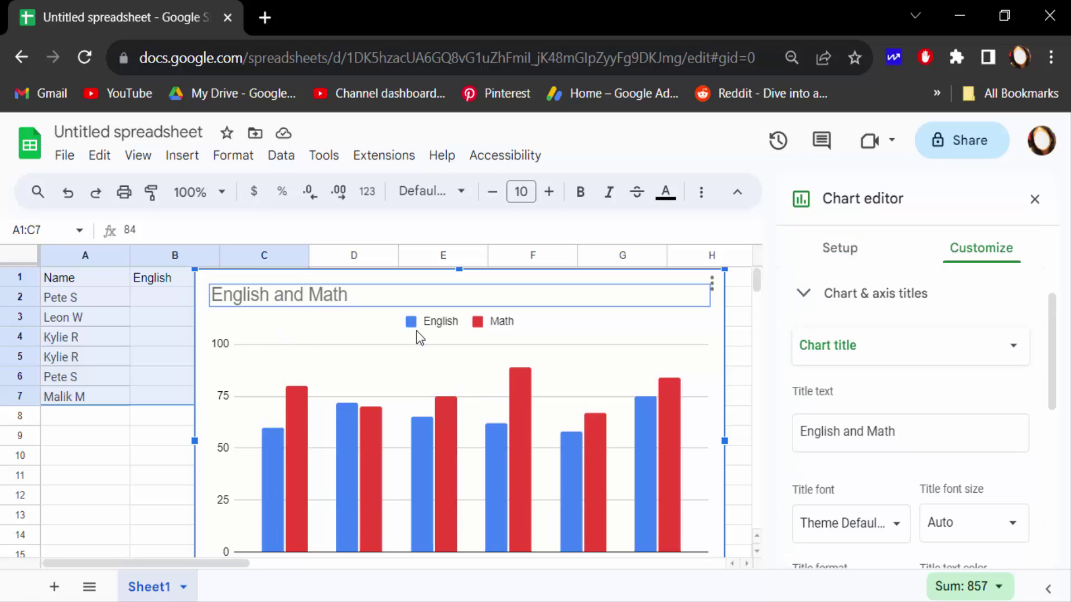
triple_click(879, 444)
text(numbers of class )
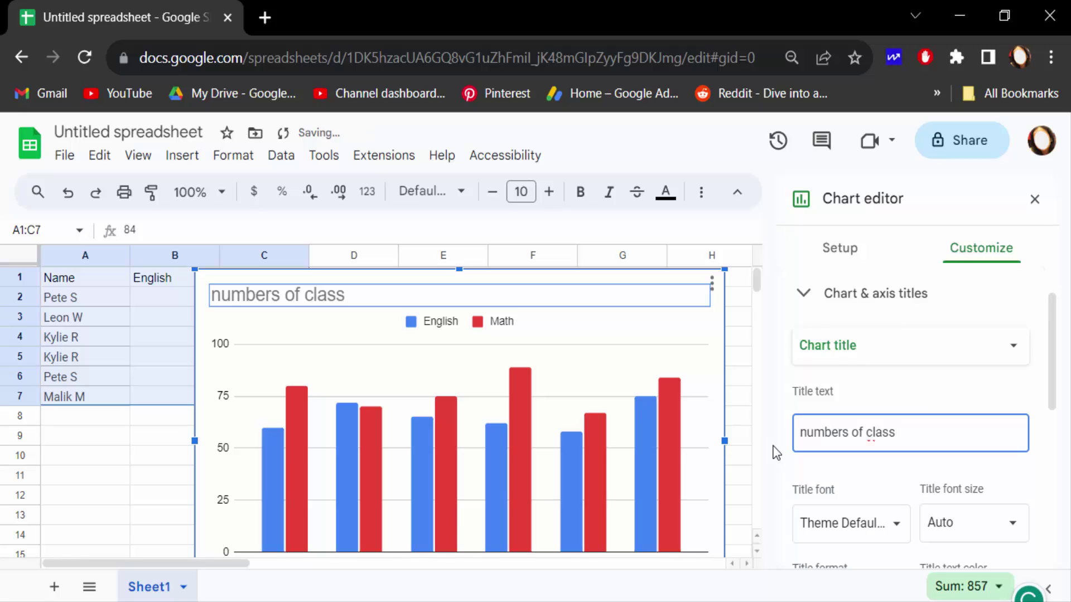
text(12)
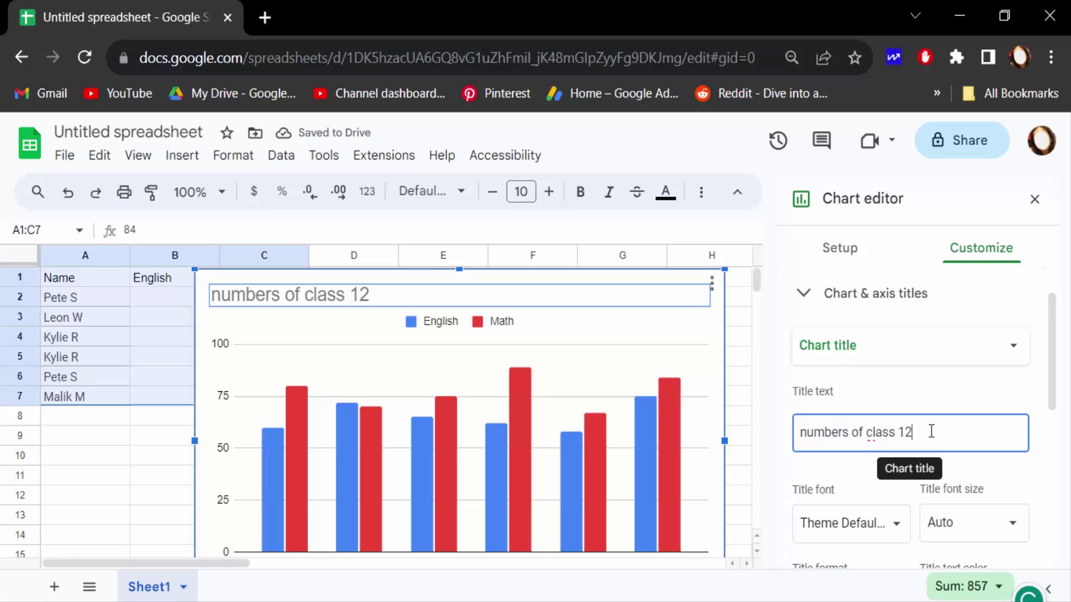
drag(920, 432, 801, 433)
scroll(887, 532, down, 2)
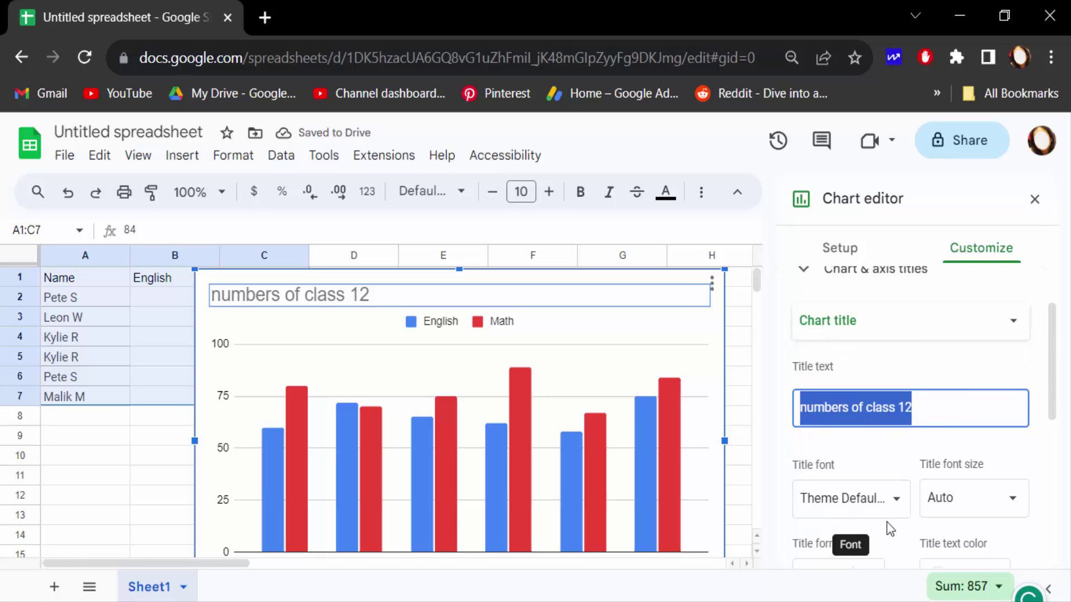
Make the chart title bold and black in the Wide font, centre-aligned
click(808, 502)
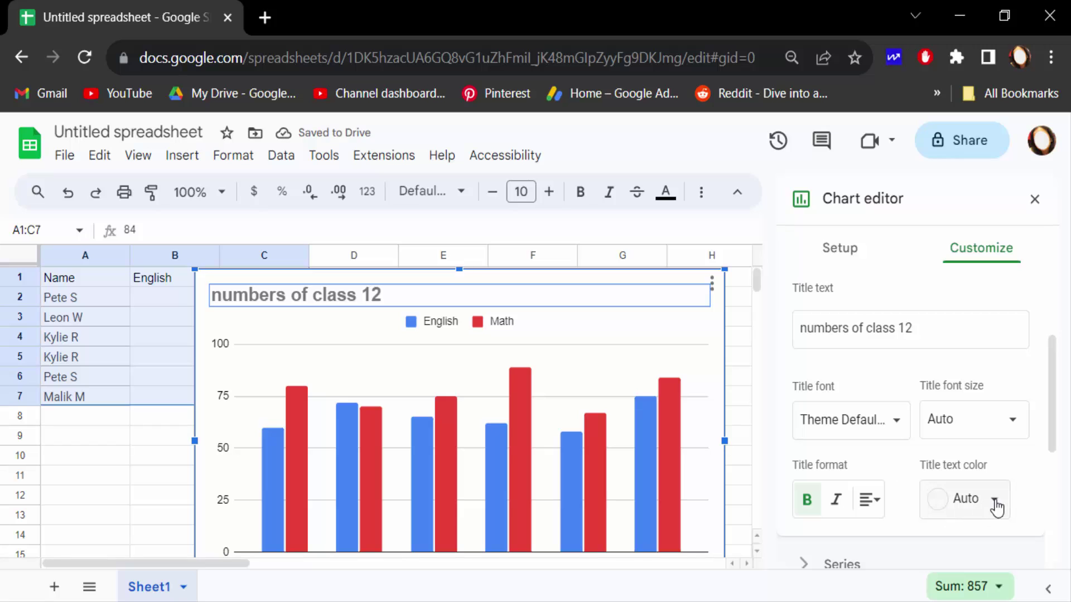
click(991, 500)
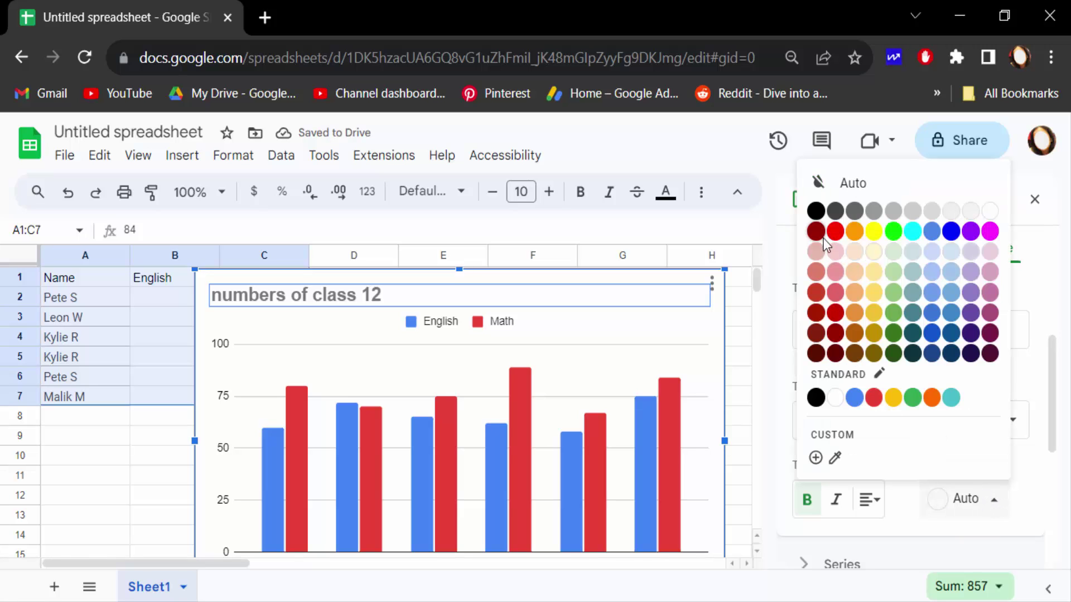
click(816, 211)
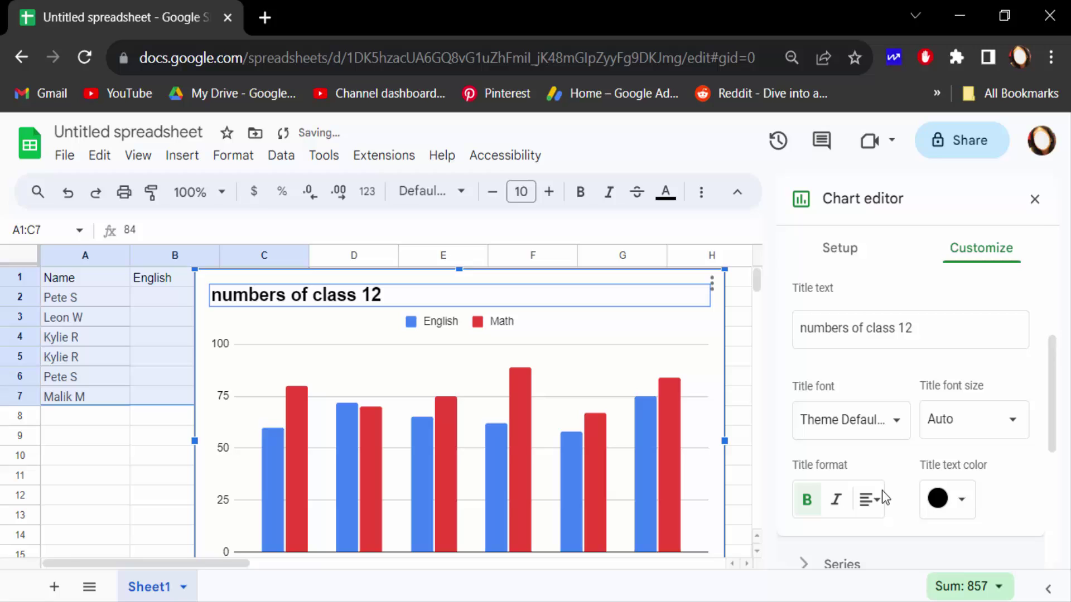
click(898, 420)
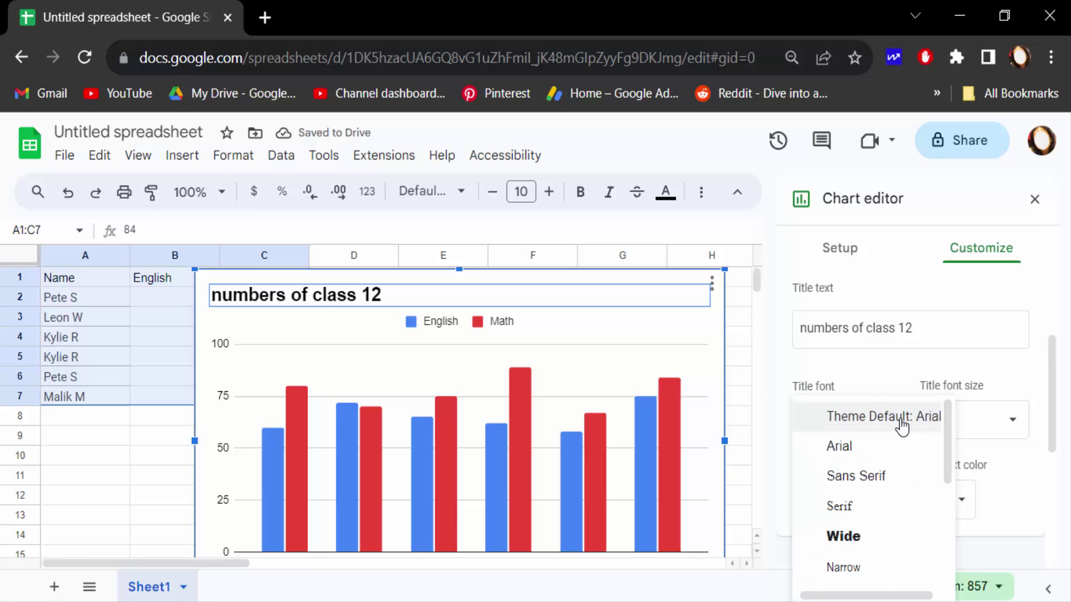
click(863, 539)
scroll(868, 452, down, 1)
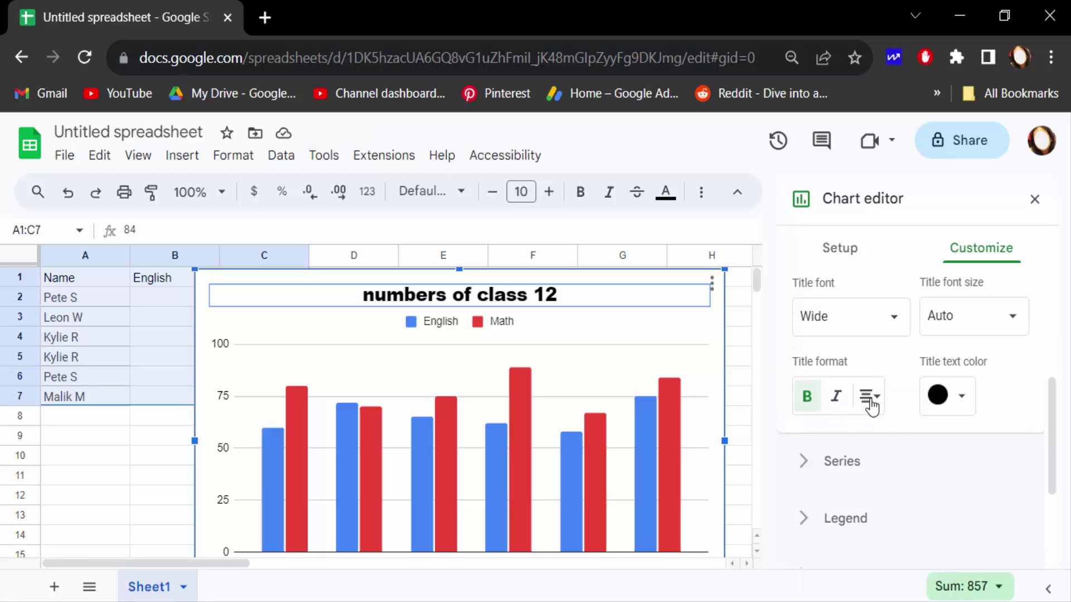
click(868, 397)
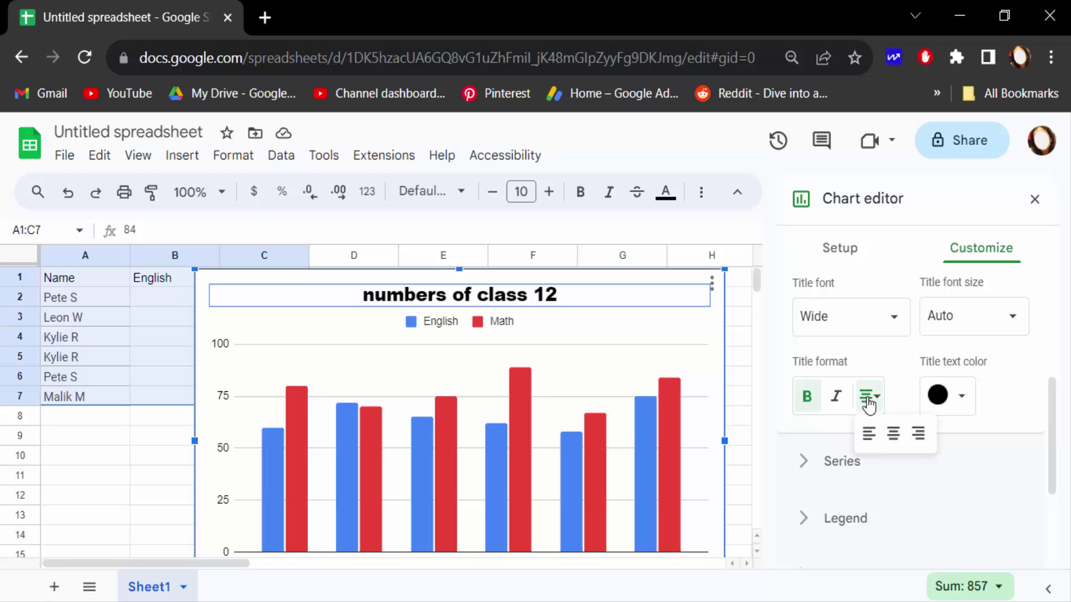
click(895, 440)
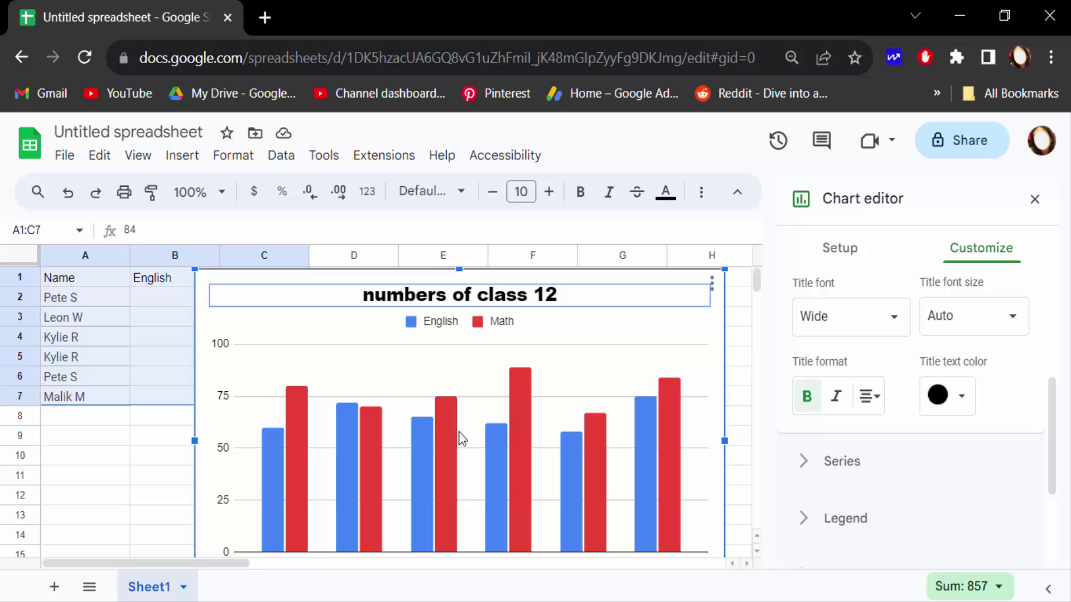
scroll(488, 443, down, 2)
scroll(488, 442, up, 2)
scroll(504, 393, down, 2)
Set the horizontal axis student-name labels to the Wide font
click(434, 503)
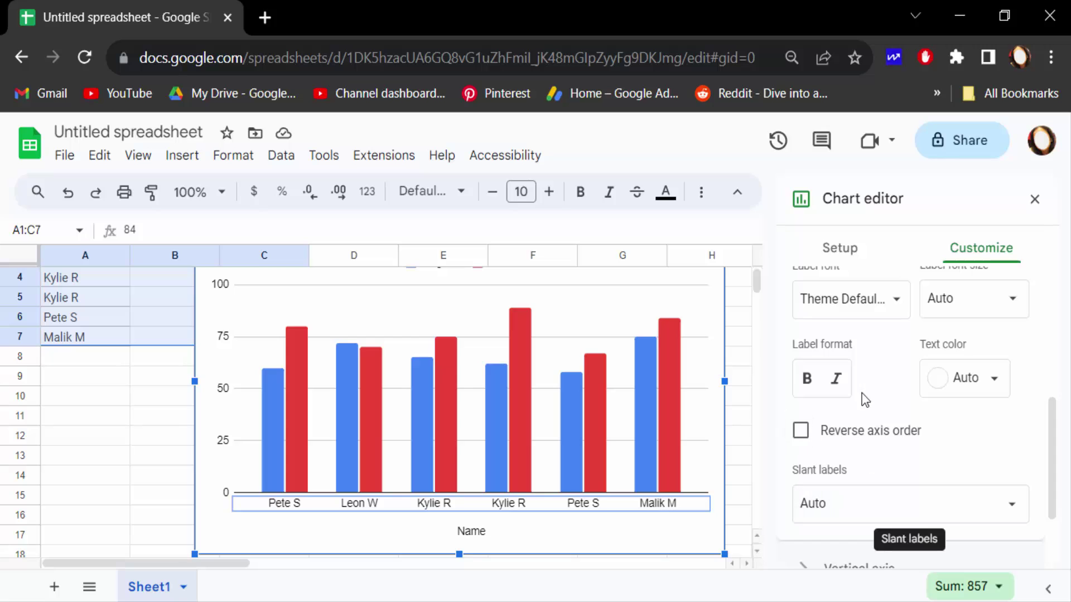
click(898, 299)
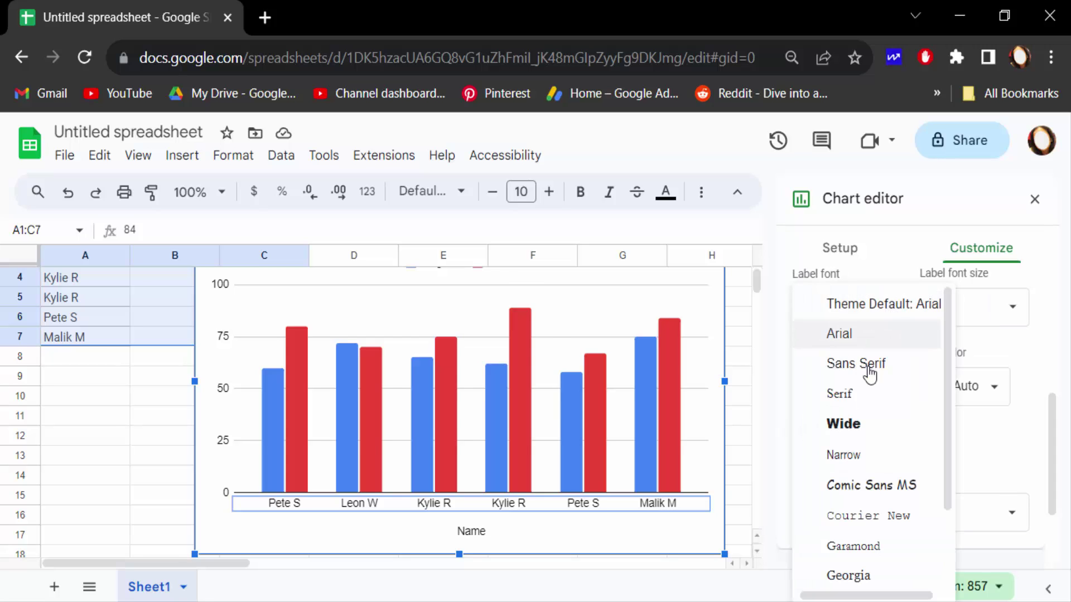
click(845, 423)
scroll(616, 401, down, 3)
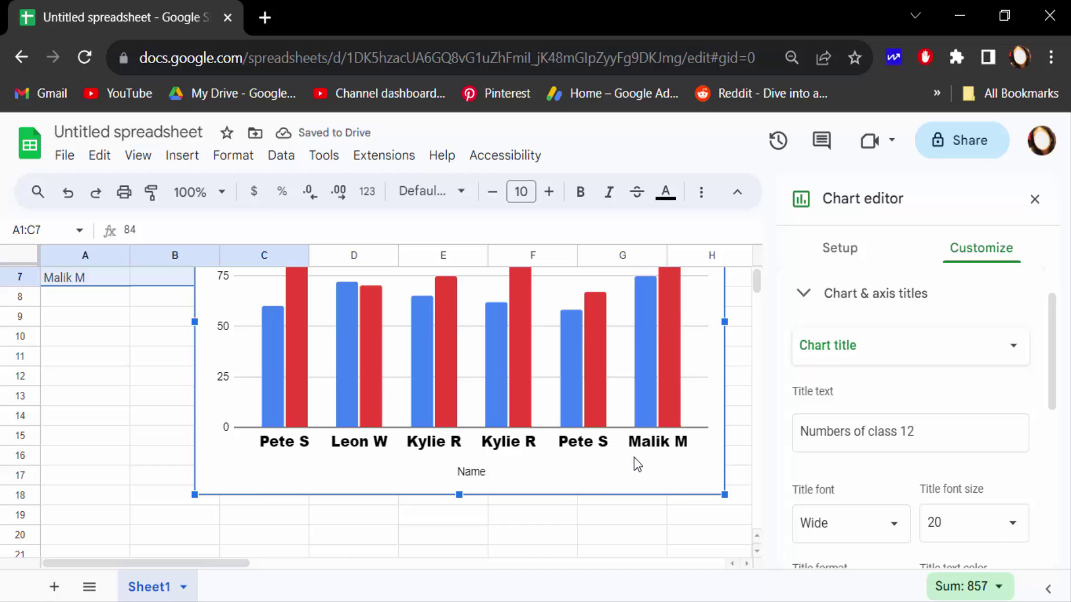
scroll(645, 469, up, 1)
Replace the horizontal axis title 'Name' with 'students name'
click(467, 533)
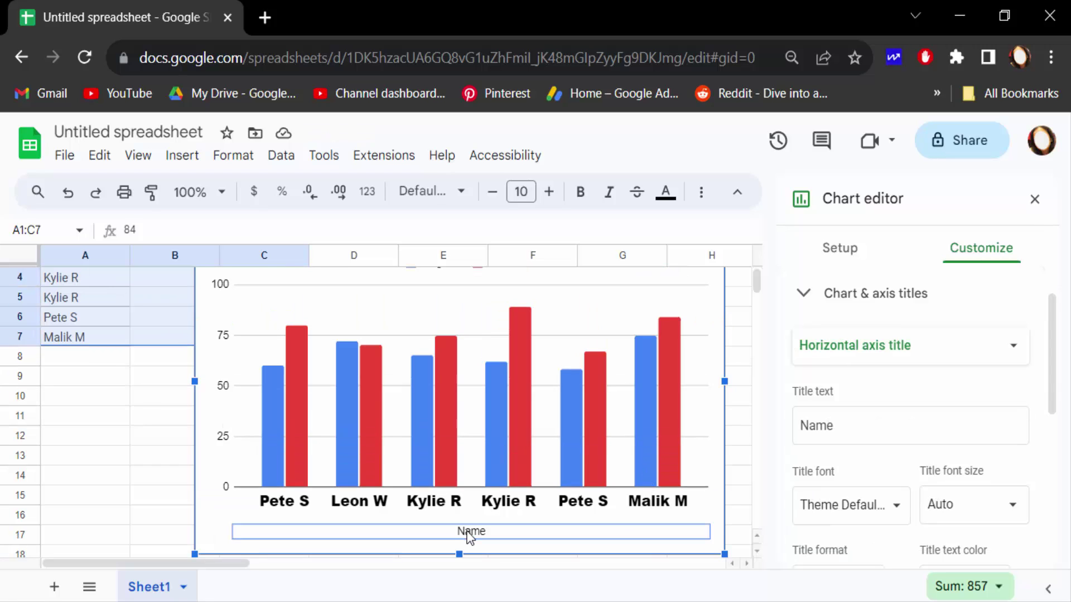
click(844, 429)
drag(841, 426, 778, 435)
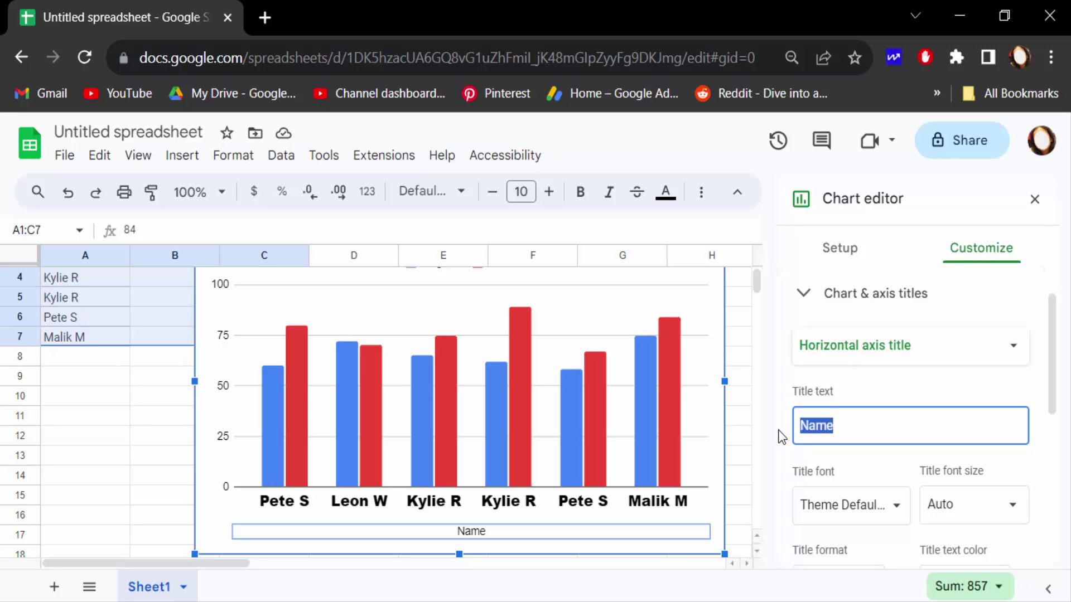
text(stude)
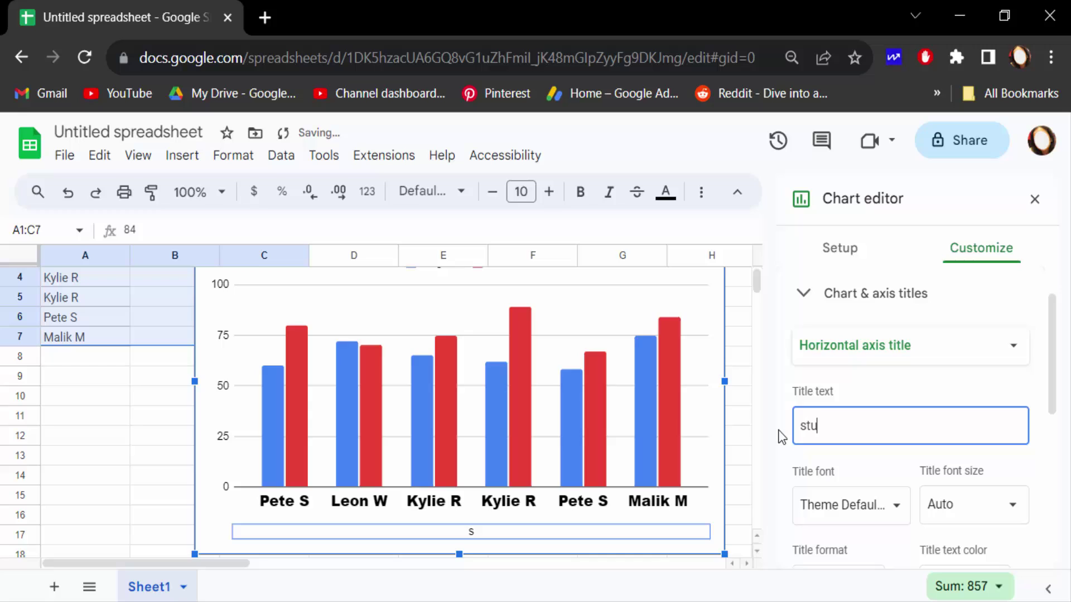
text(nts)
text( name)
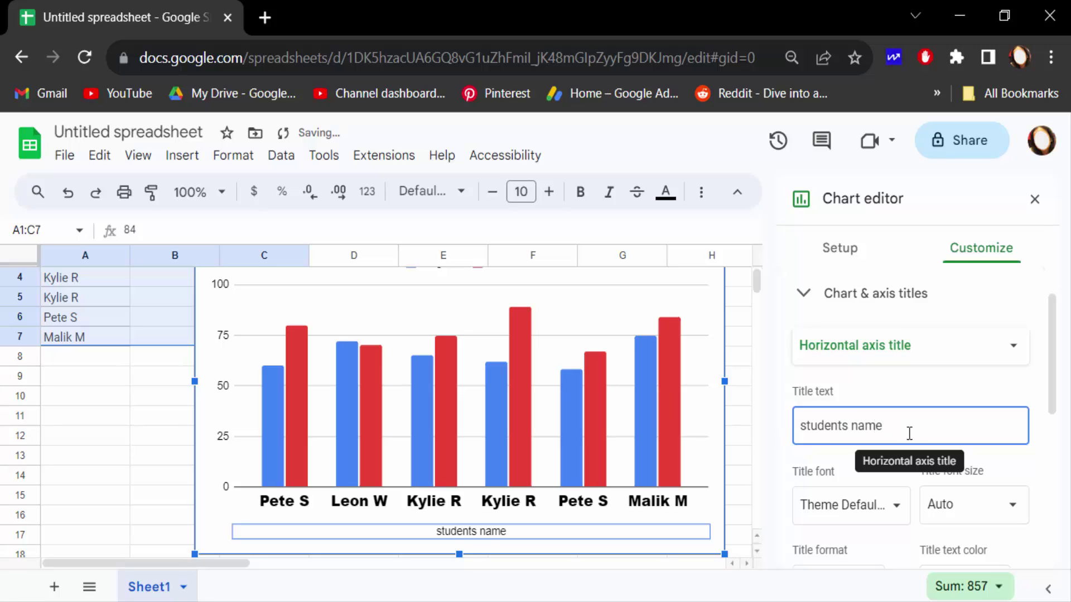
scroll(973, 505, down, 2)
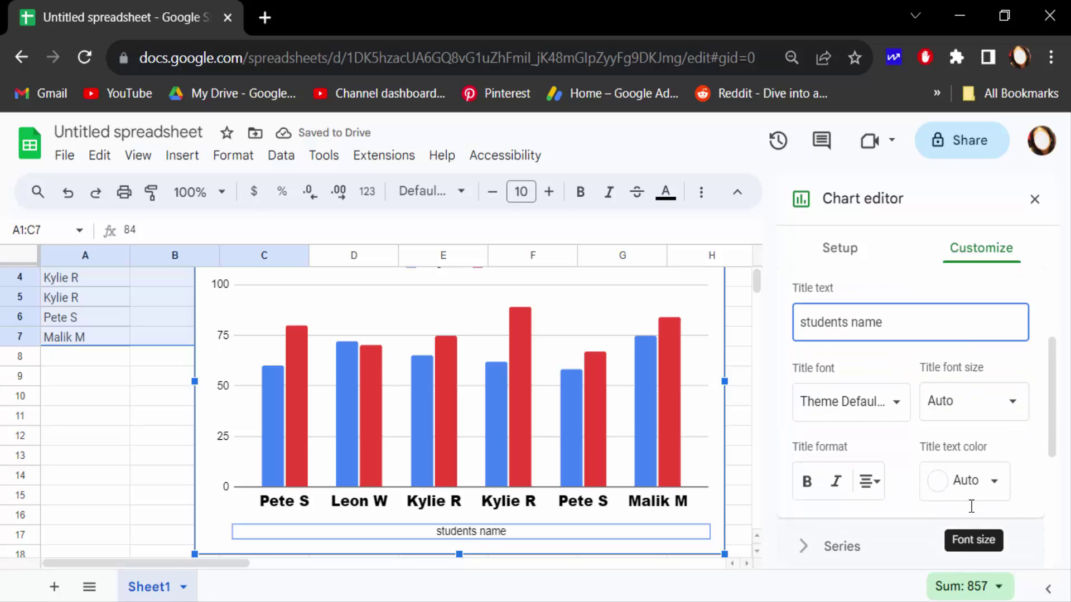
Format the horizontal axis title at size 16, black and bold
click(1002, 409)
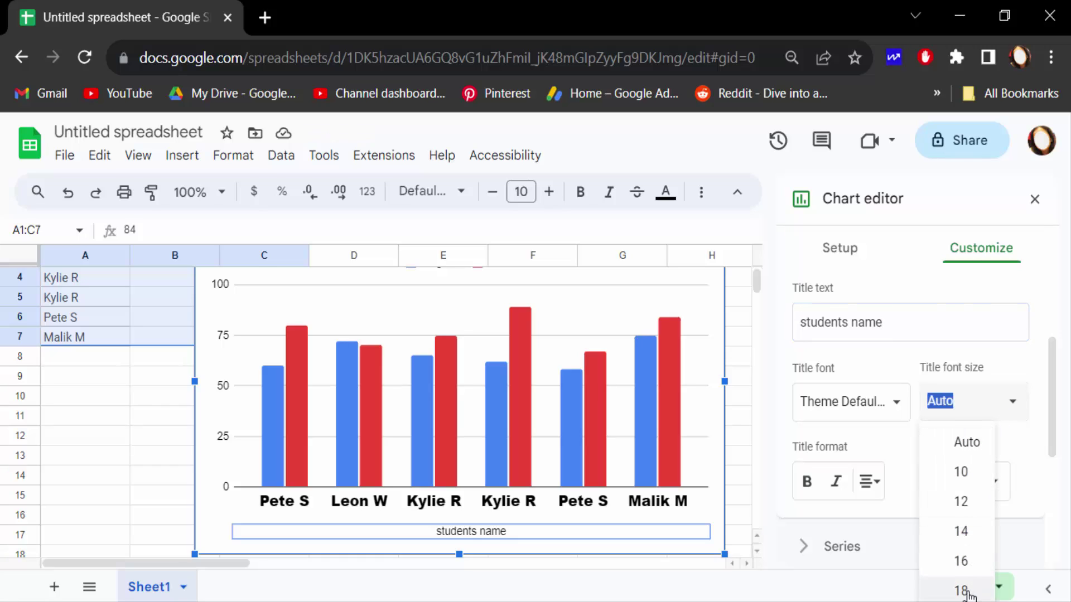
click(964, 563)
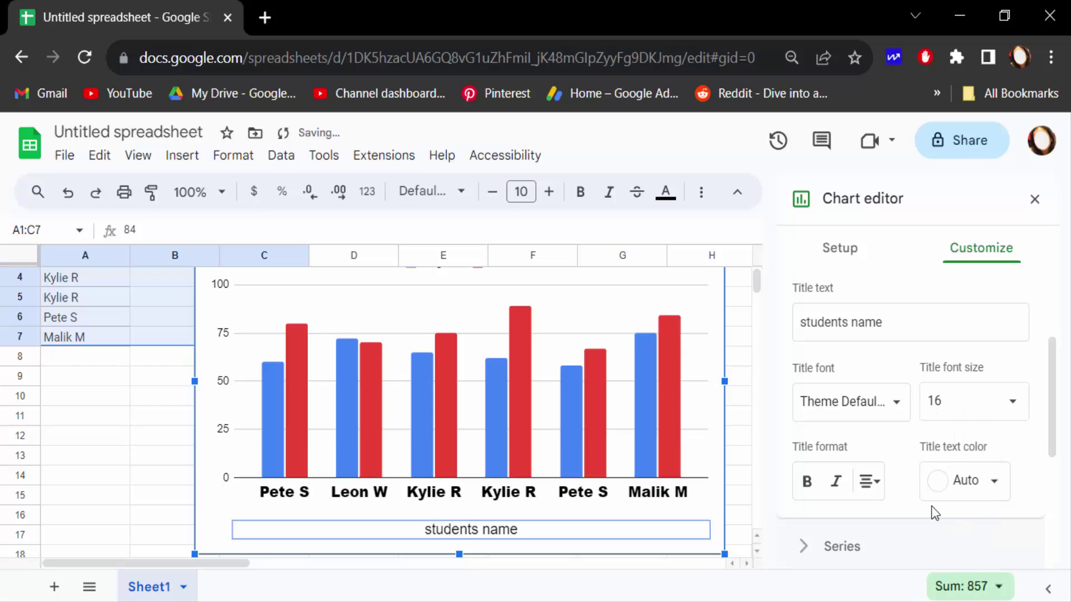
click(977, 487)
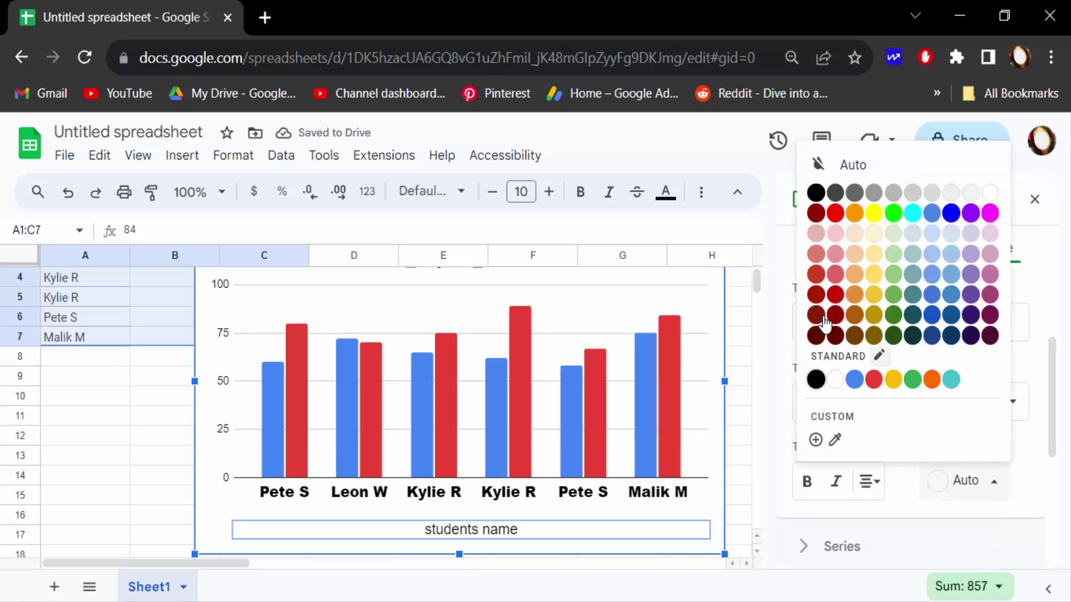
click(815, 193)
click(806, 481)
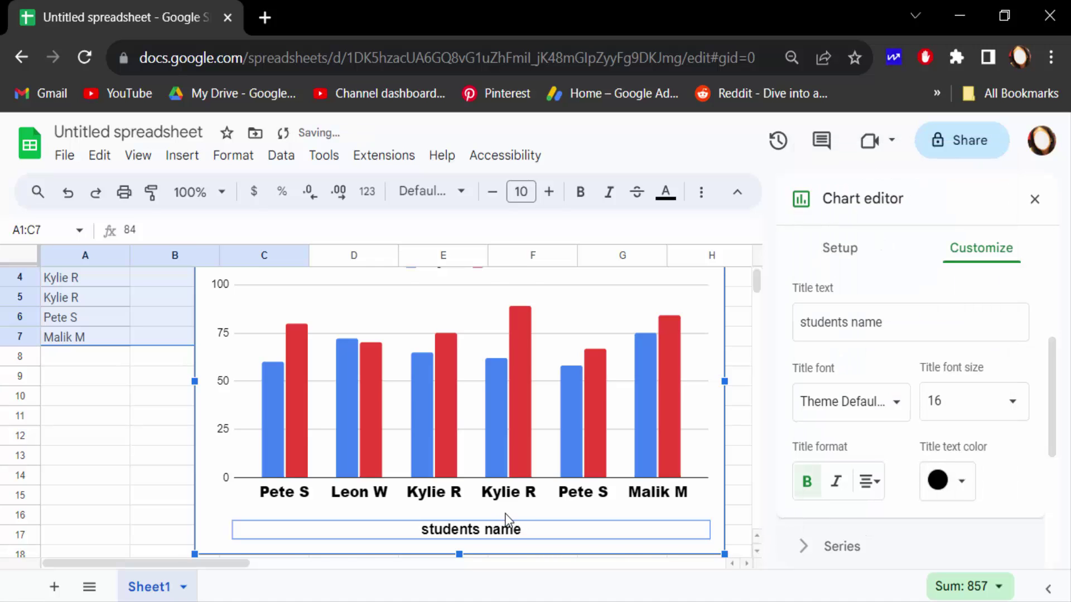
scroll(495, 477, up, 2)
scroll(494, 477, down, 2)
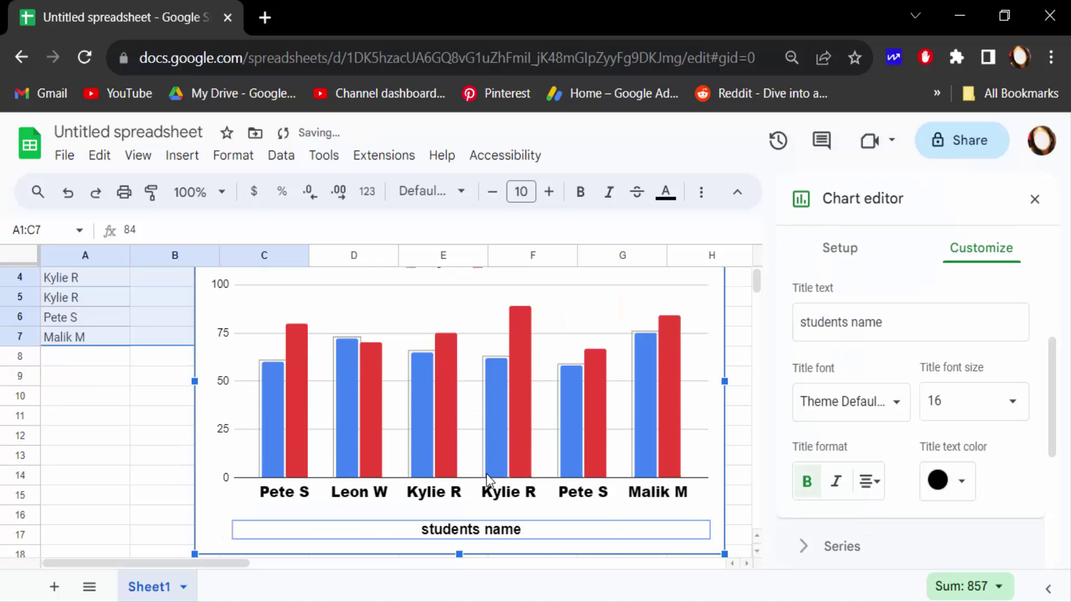
Give the vertical axis numbers black, bold label formatting
click(223, 287)
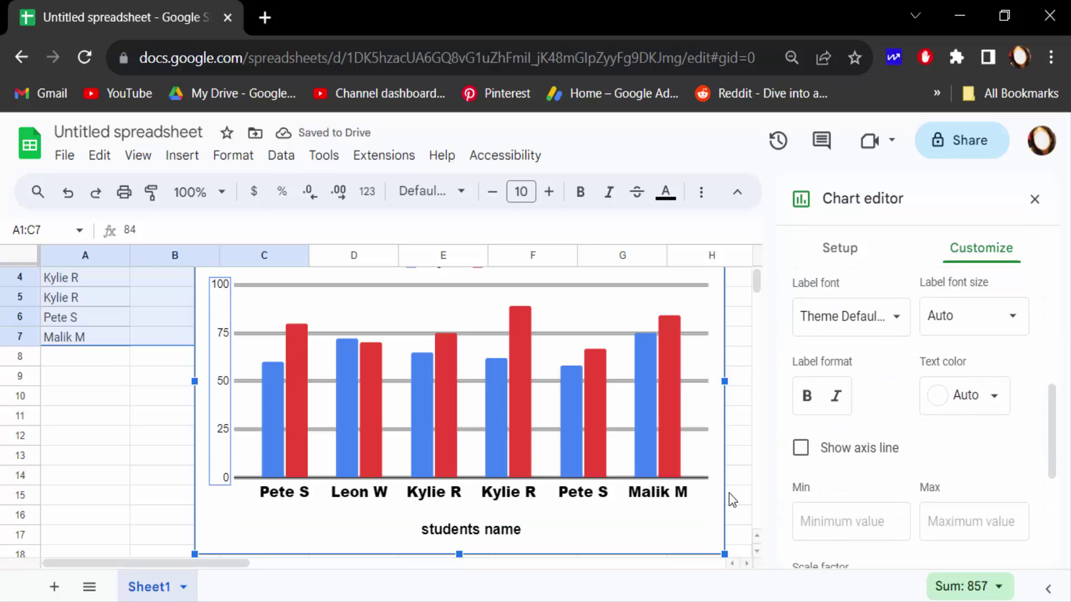
click(993, 401)
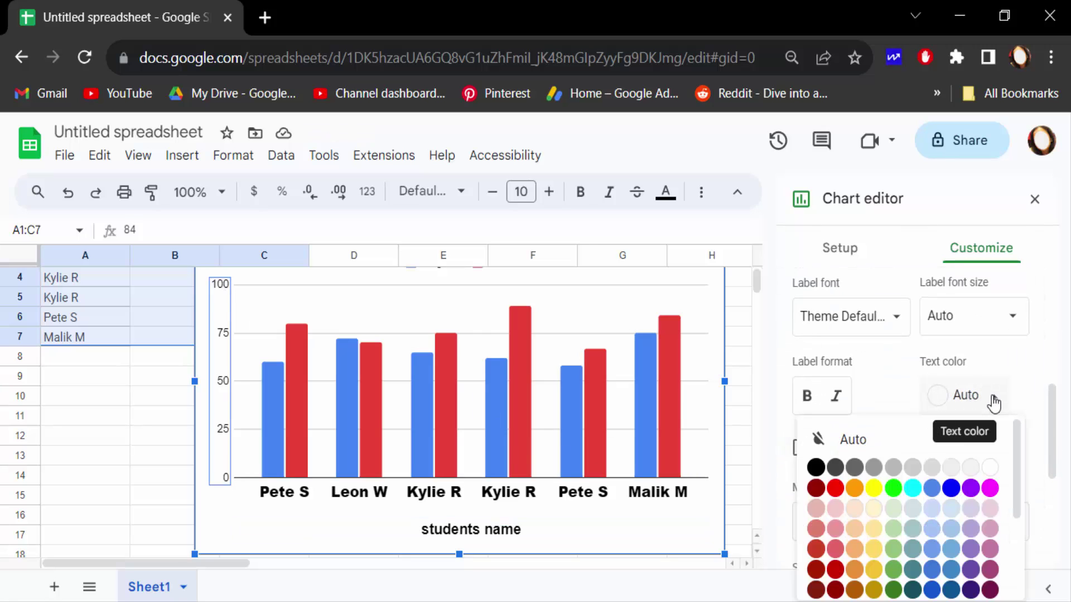
click(816, 468)
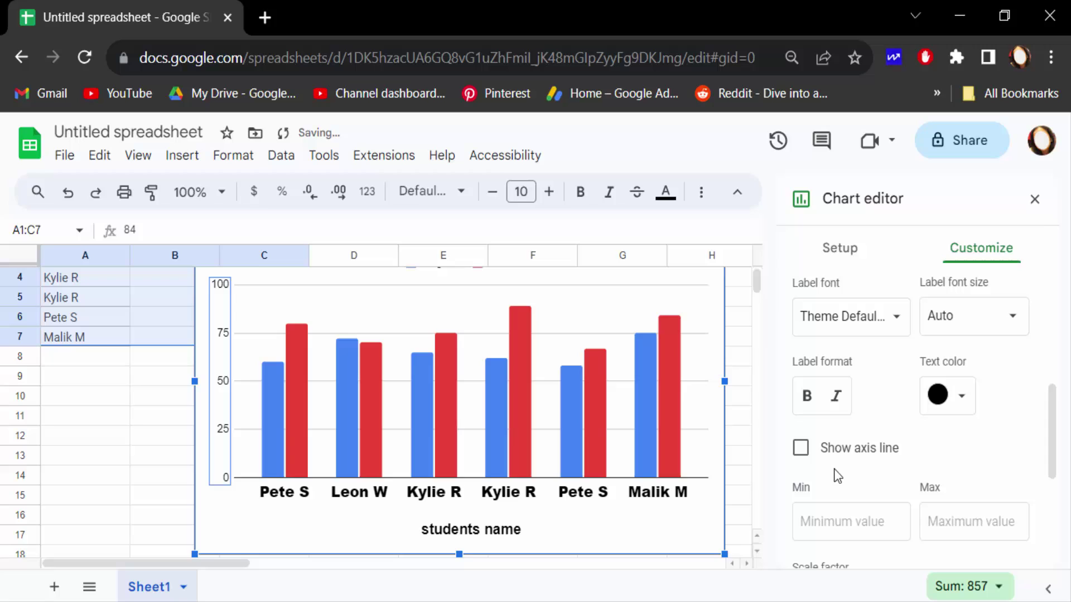
click(807, 396)
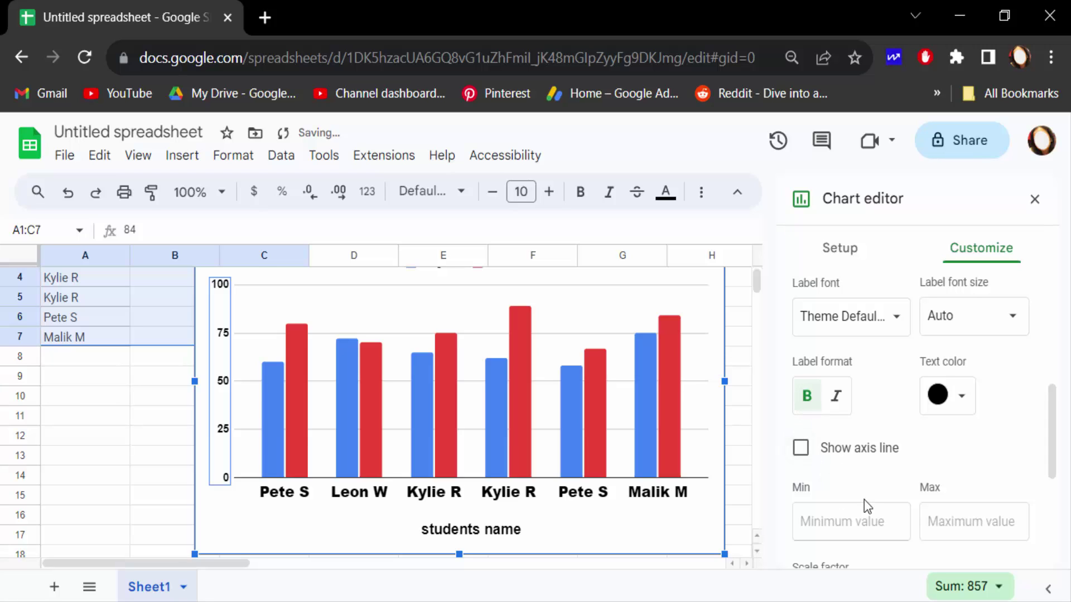
scroll(867, 502, up, 5)
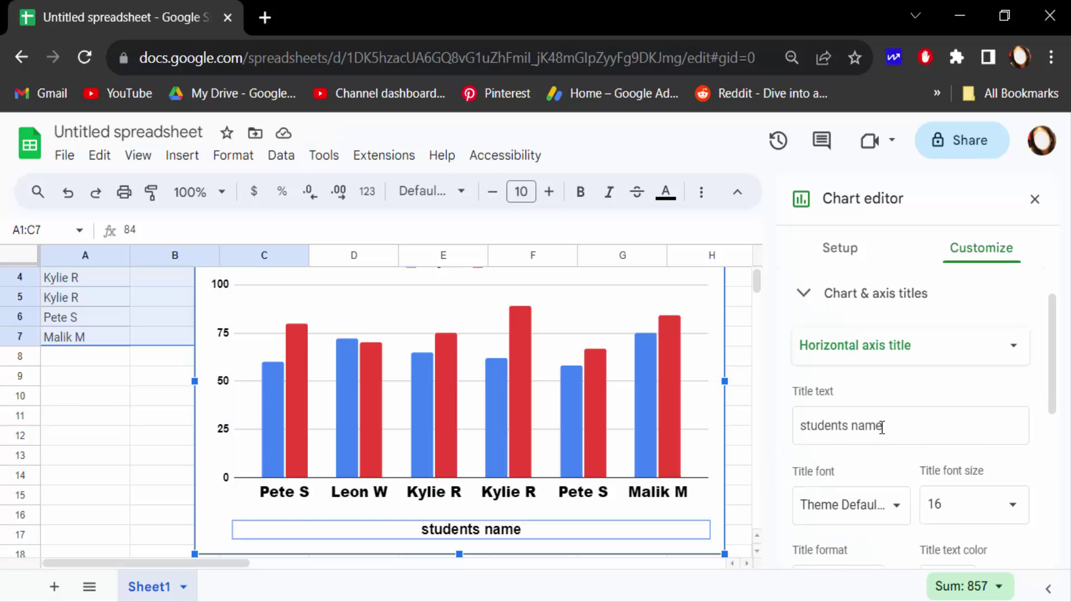
Switch to the vertical axis title and enter 'numbers100%'
click(899, 344)
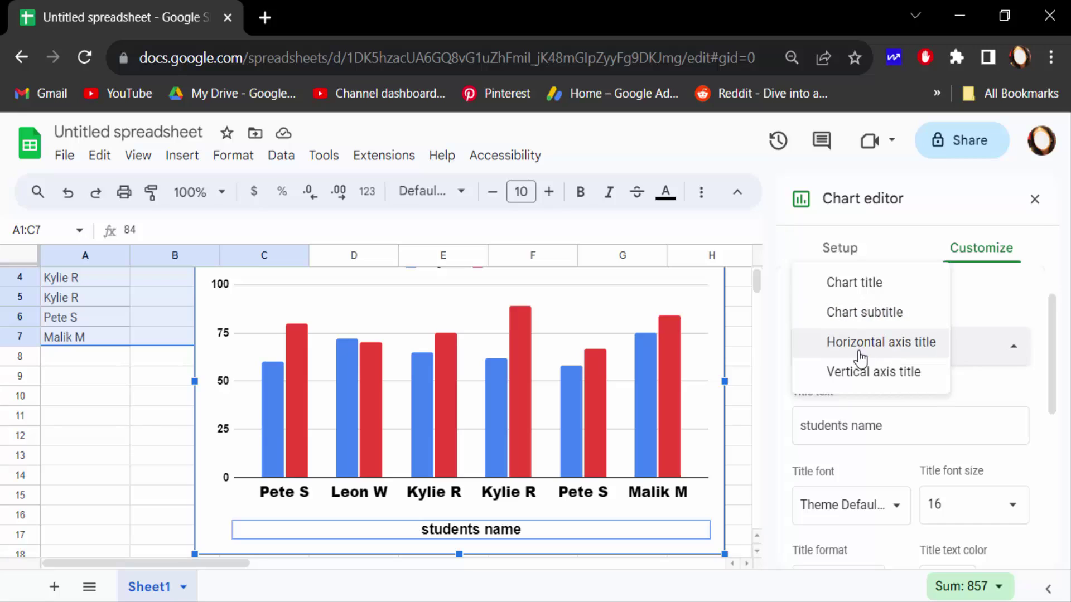
click(864, 380)
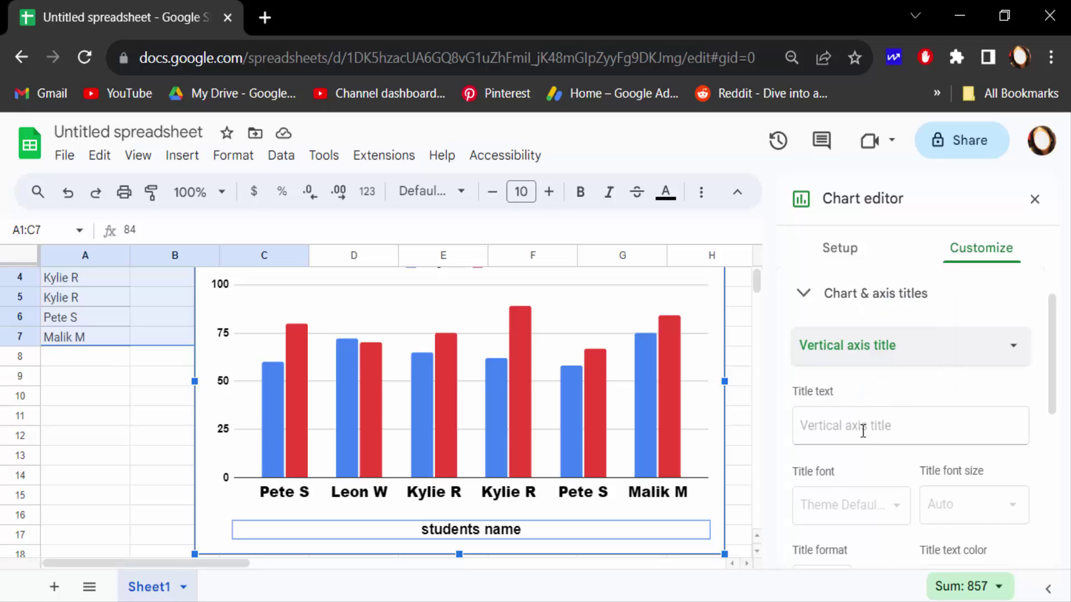
click(856, 431)
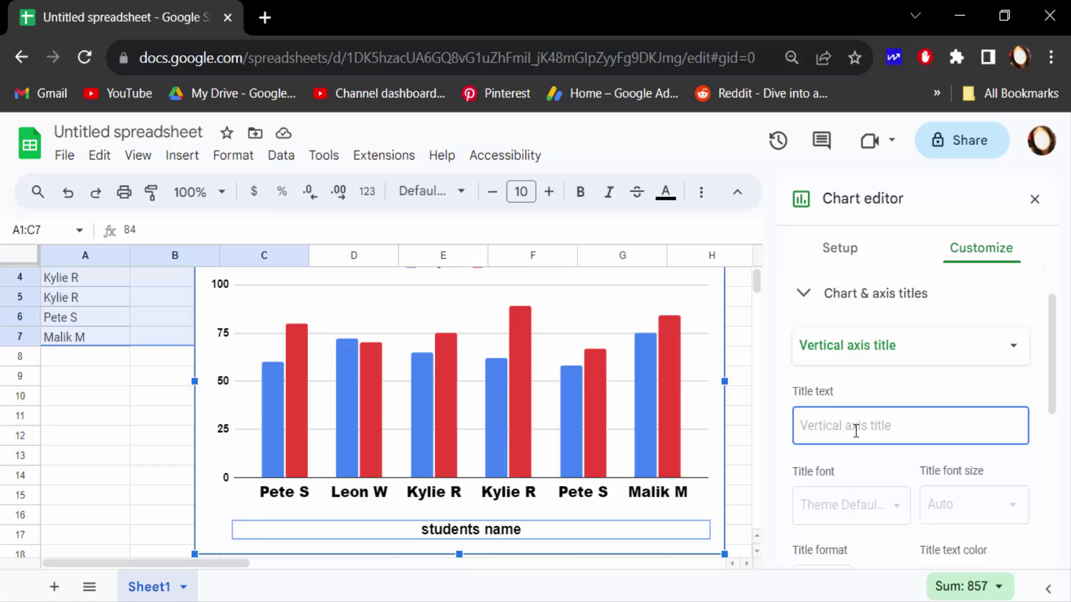
text(numbers100%)
Set the vertical axis title to size 20 in the Wide font
click(1011, 510)
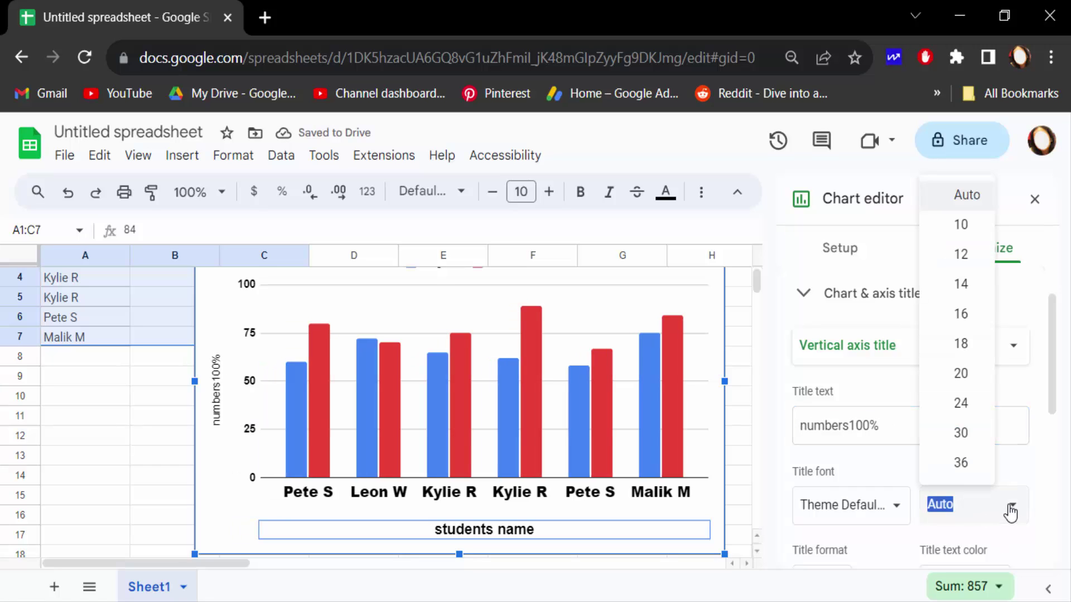
click(962, 376)
click(861, 510)
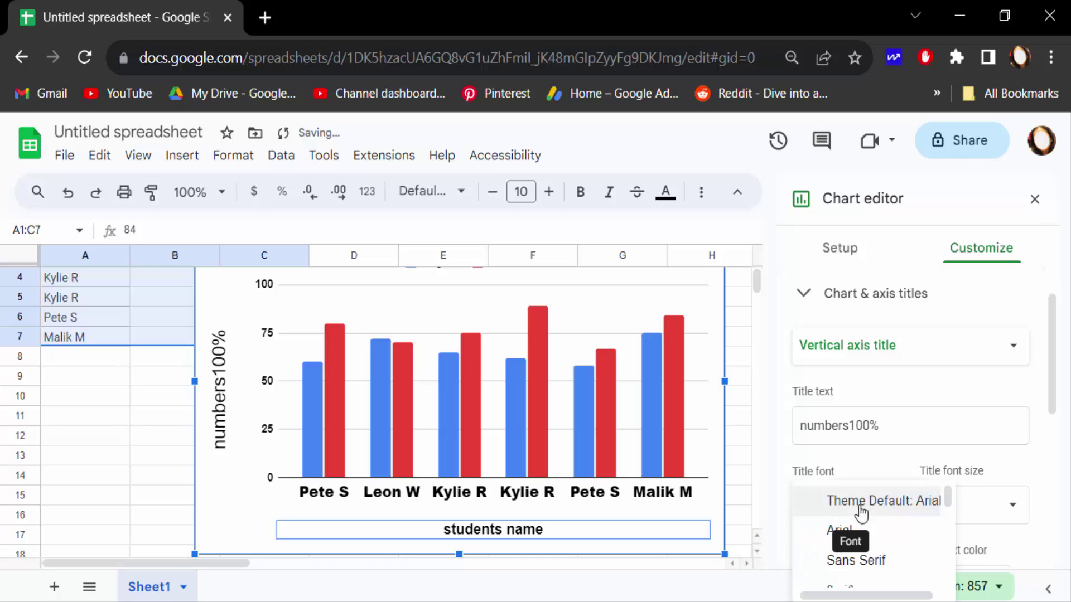
scroll(870, 523, down, 2)
scroll(870, 523, down, 2)
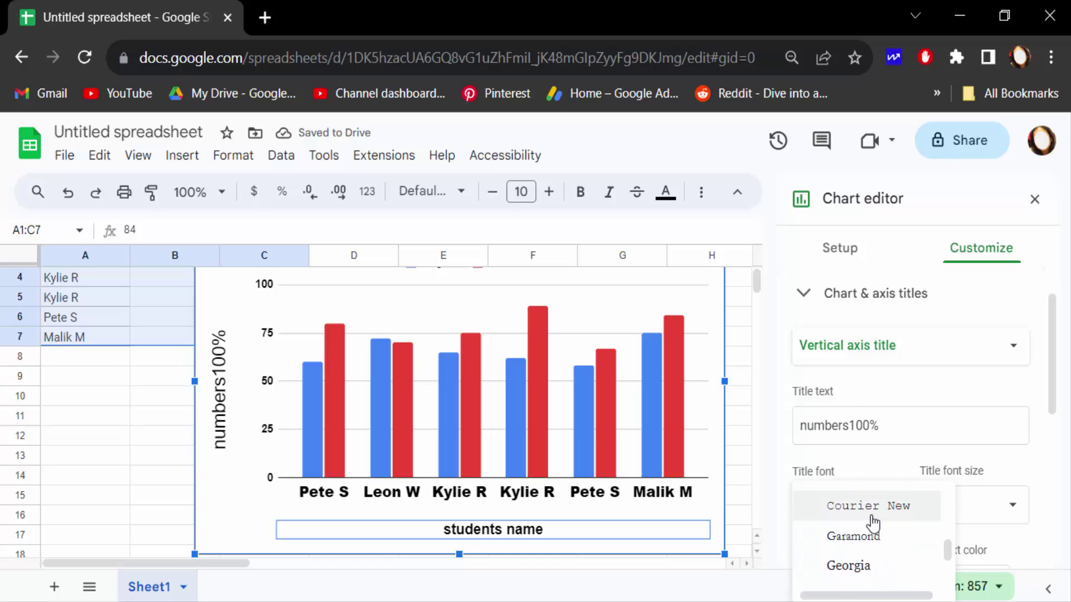
click(873, 523)
scroll(872, 530, up, 1)
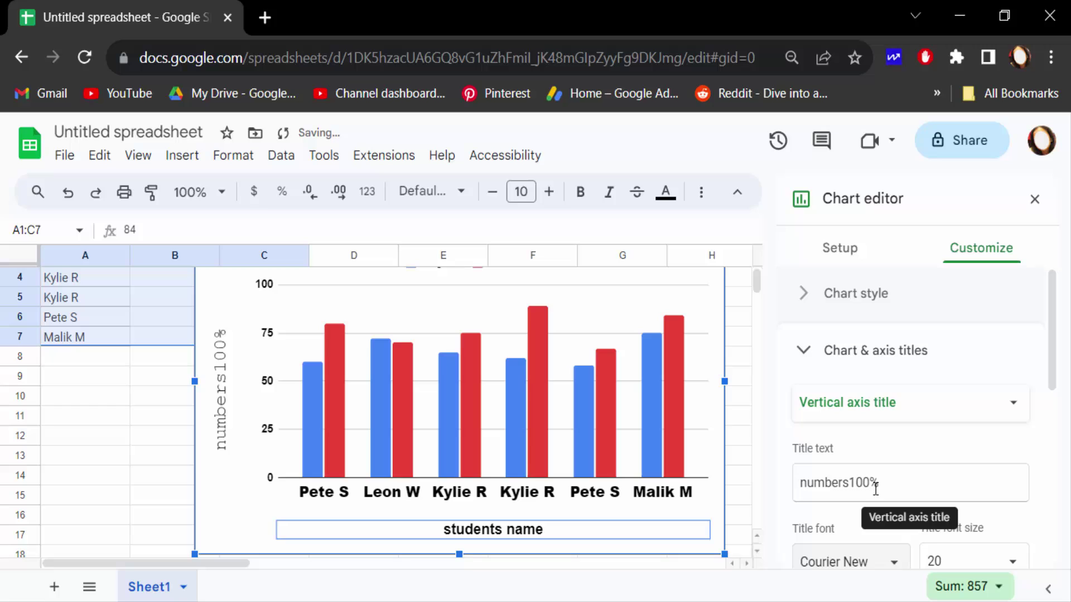
click(849, 564)
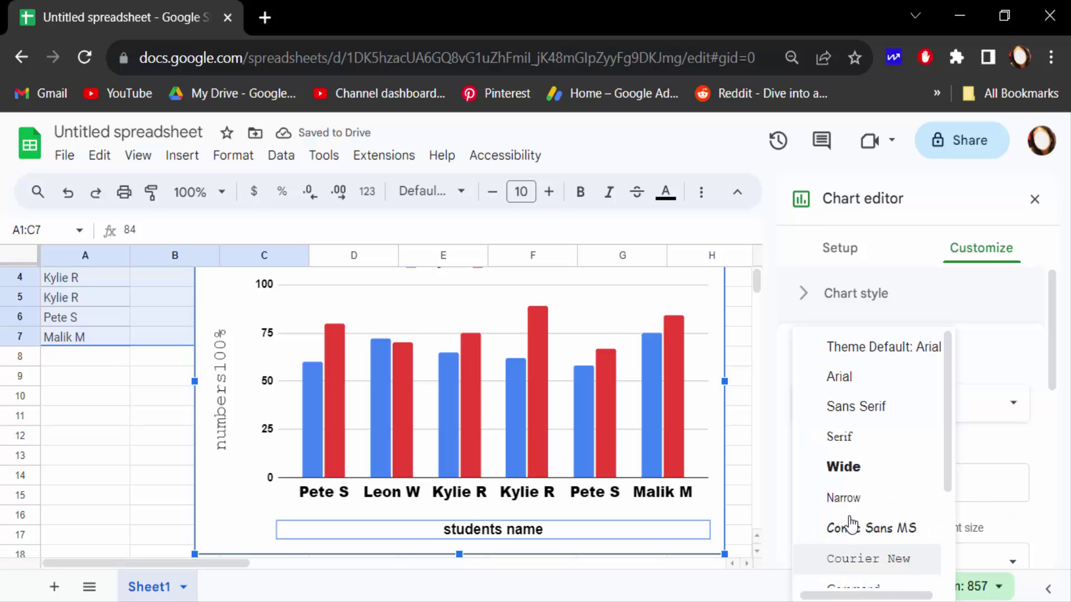
click(845, 468)
Close the chart editor, drag the chart left beneath the score table, and open its options menu
click(695, 438)
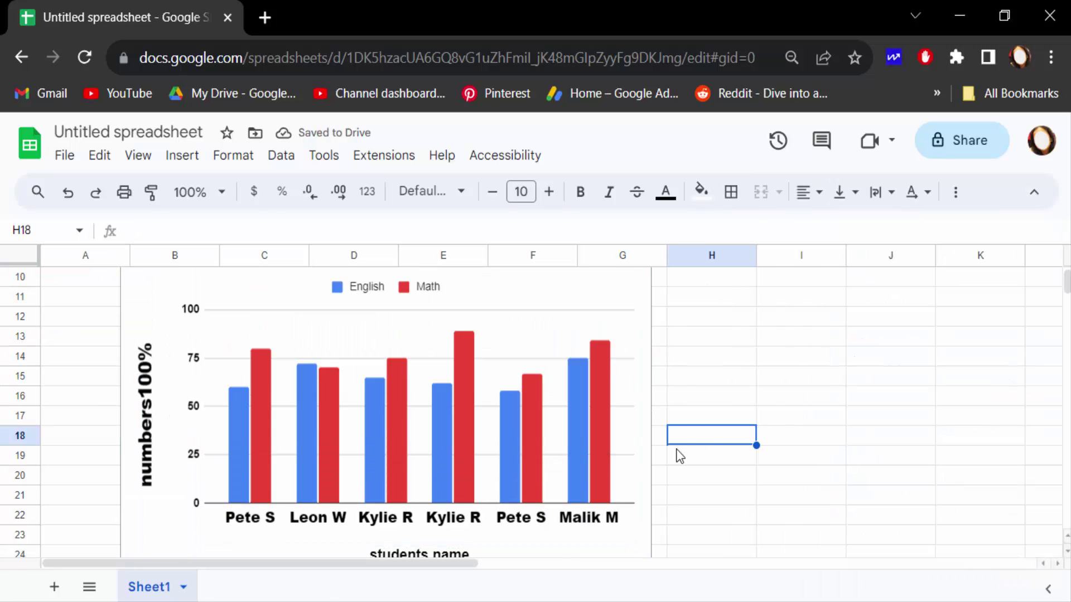
scroll(387, 428, down, 1)
scroll(422, 434, up, 3)
scroll(494, 402, down, 2)
click(494, 402)
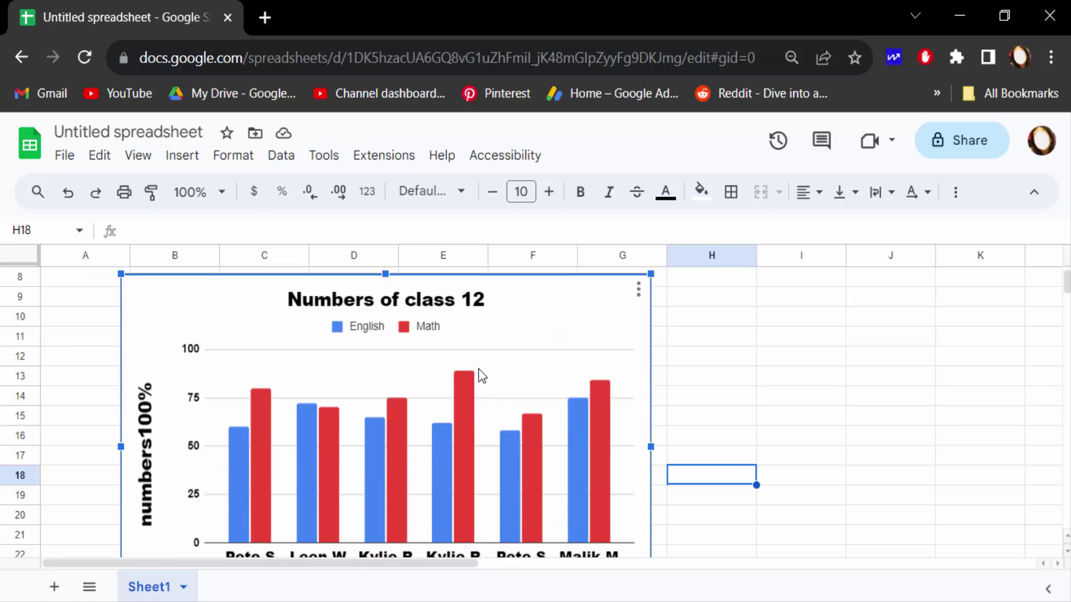
mouse_move(530, 326)
mouse_down()
mouse_move(467, 373)
mouse_move(425, 335)
mouse_up()
scroll(479, 418, up, 1)
scroll(433, 342, down, 1)
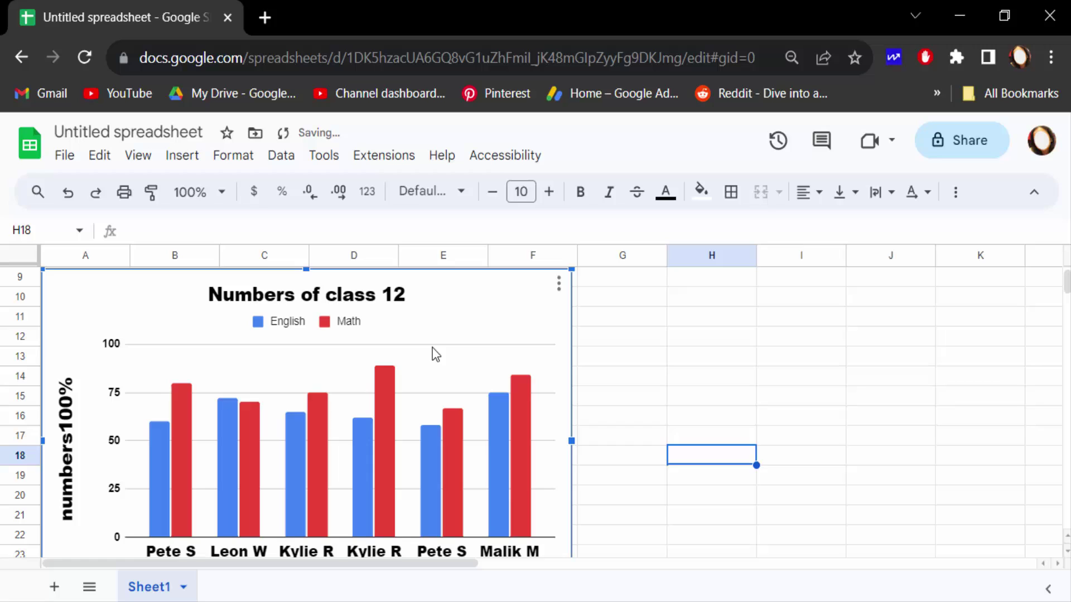
click(558, 286)
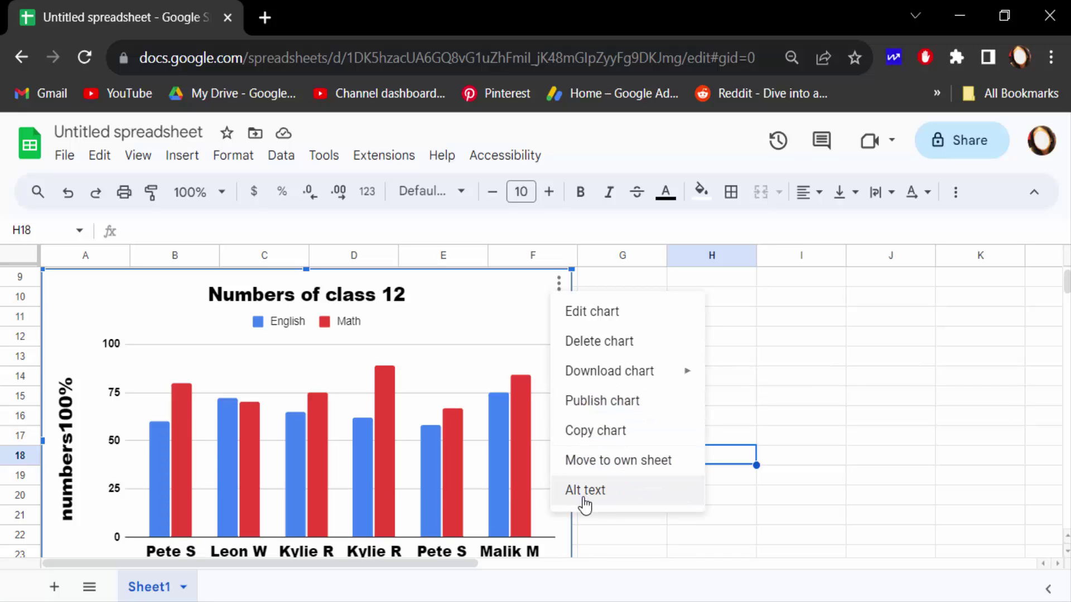
click(598, 530)
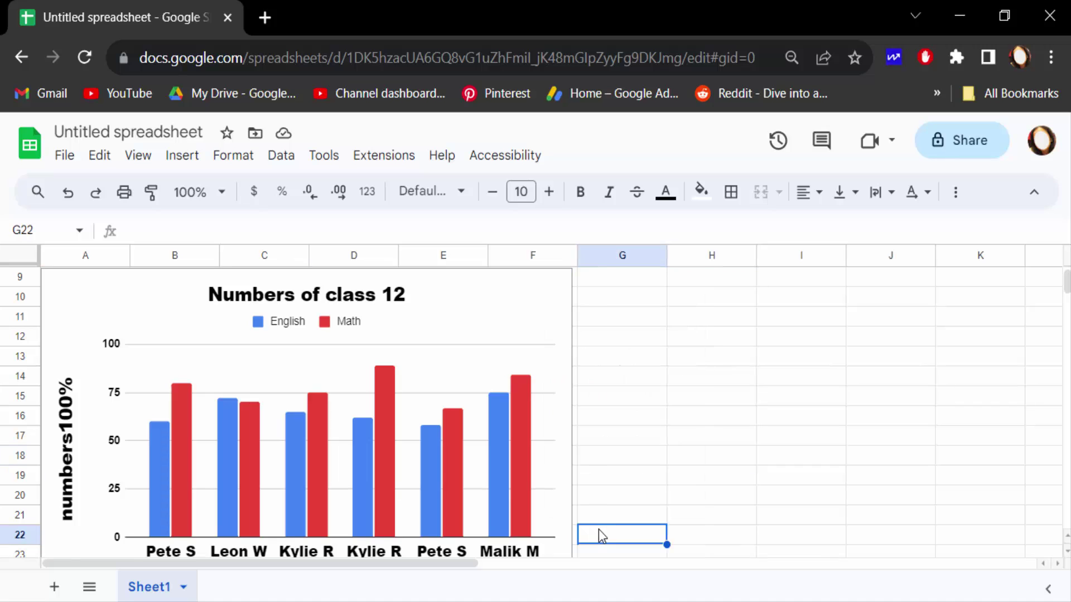
scroll(508, 486, up, 3)
scroll(508, 482, down, 2)
scroll(507, 483, down, 2)
scroll(503, 485, up, 2)
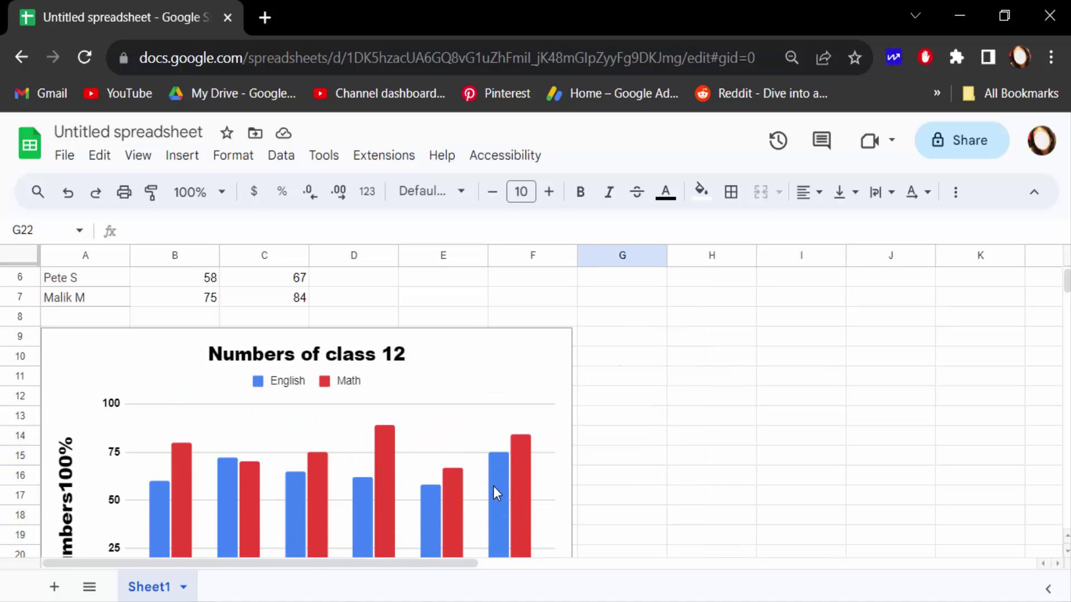
scroll(496, 488, up, 2)
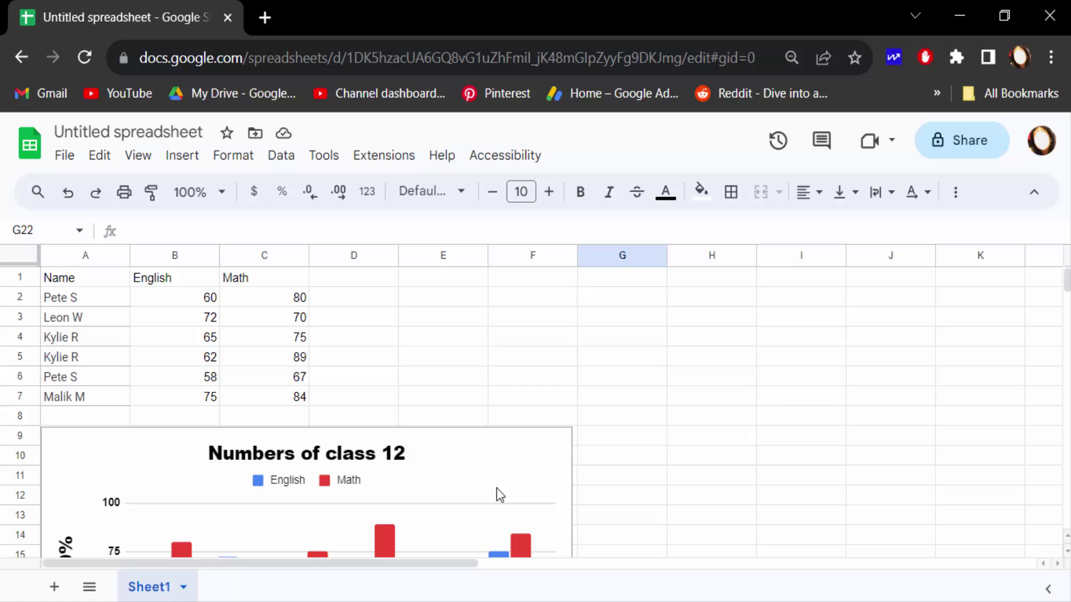
scroll(497, 489, down, 2)
scroll(496, 493, down, 2)
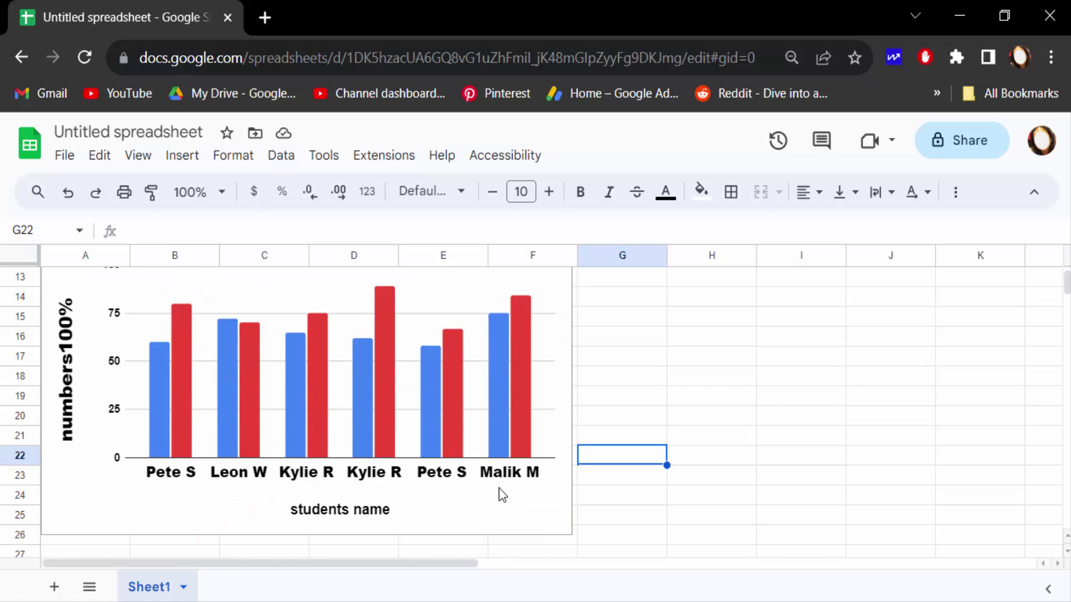
scroll(499, 489, up, 2)
scroll(499, 487, up, 2)
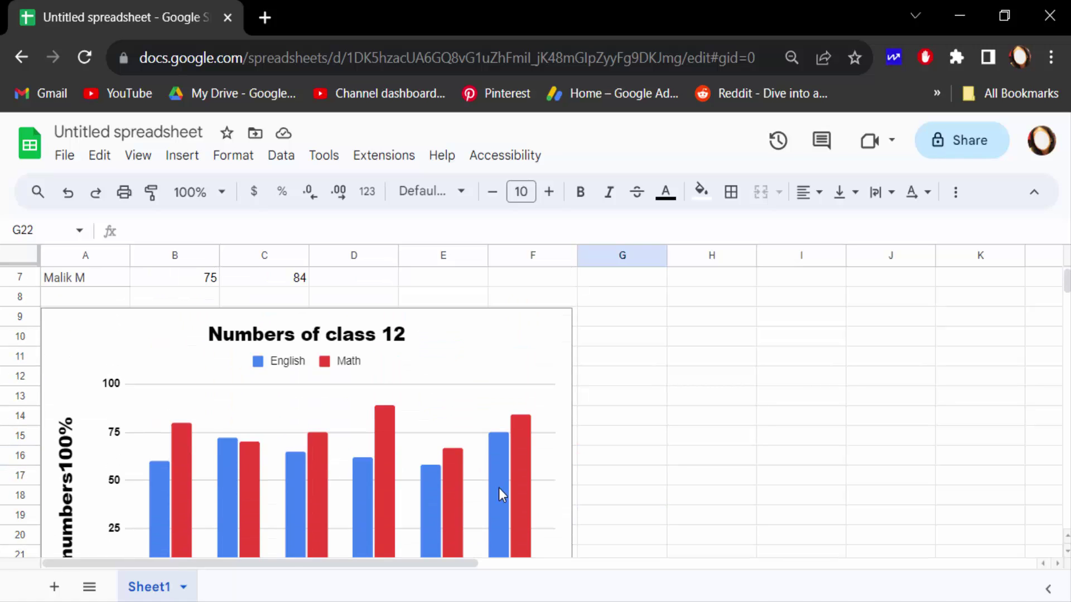